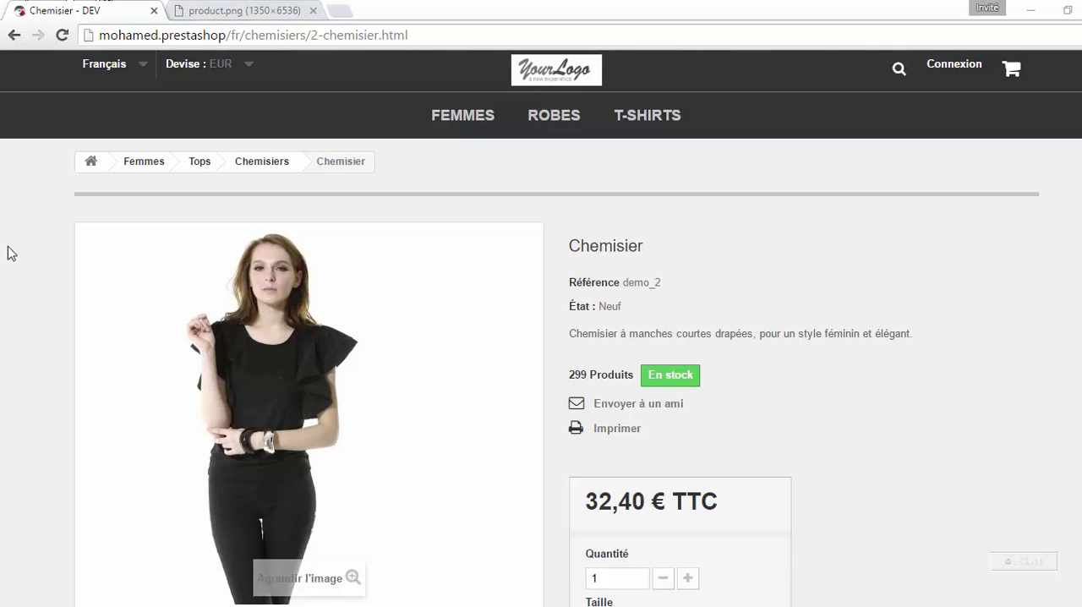
scroll(11, 253, "down", 1)
scroll(11, 254, "down", 5)
scroll(11, 254, "down", 5)
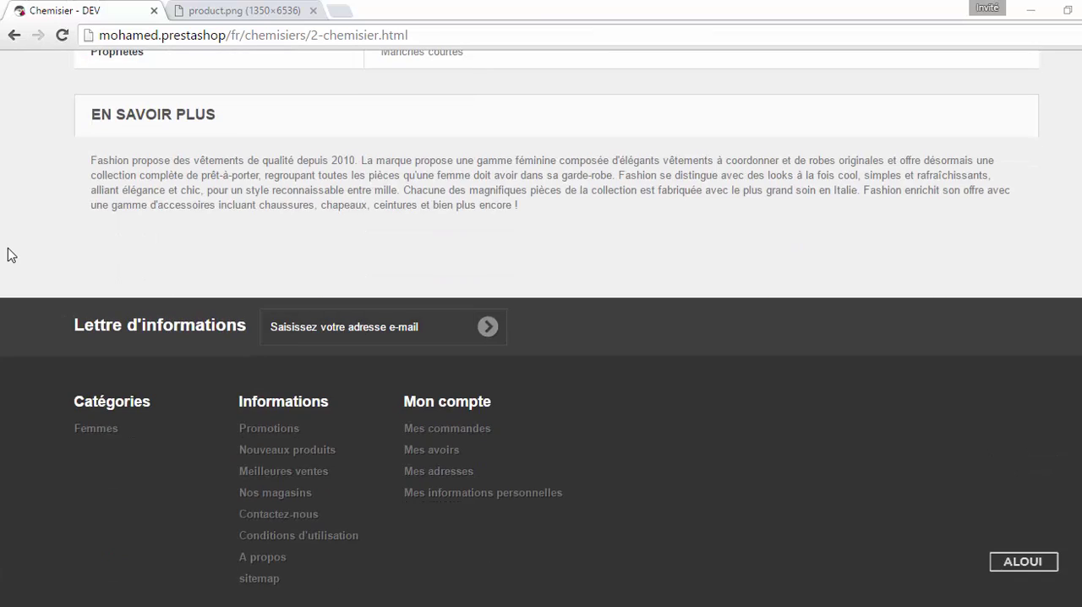
scroll(11, 255, "up", 10)
scroll(11, 256, "up", 2)
scroll(11, 255, "up", 1)
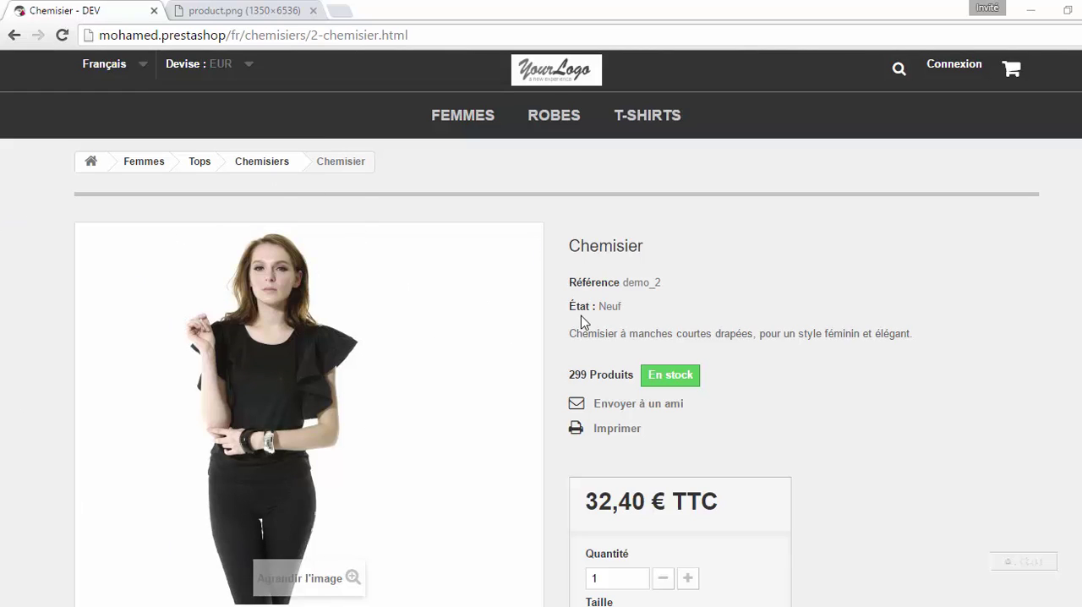
scroll(640, 437, "down", 5)
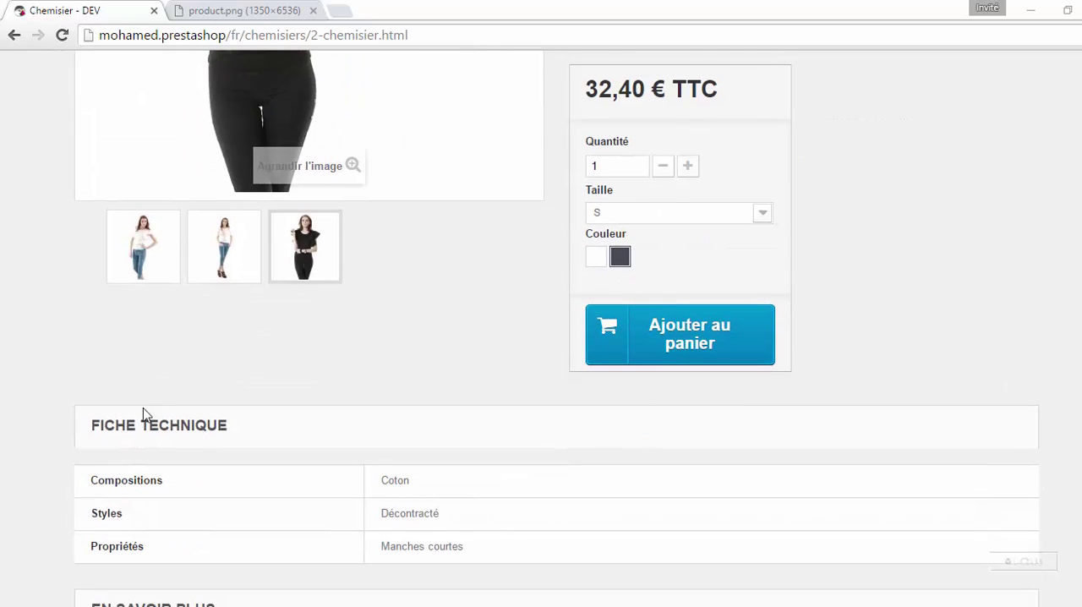
scroll(200, 473, "down", 4)
scroll(157, 398, "up", 7)
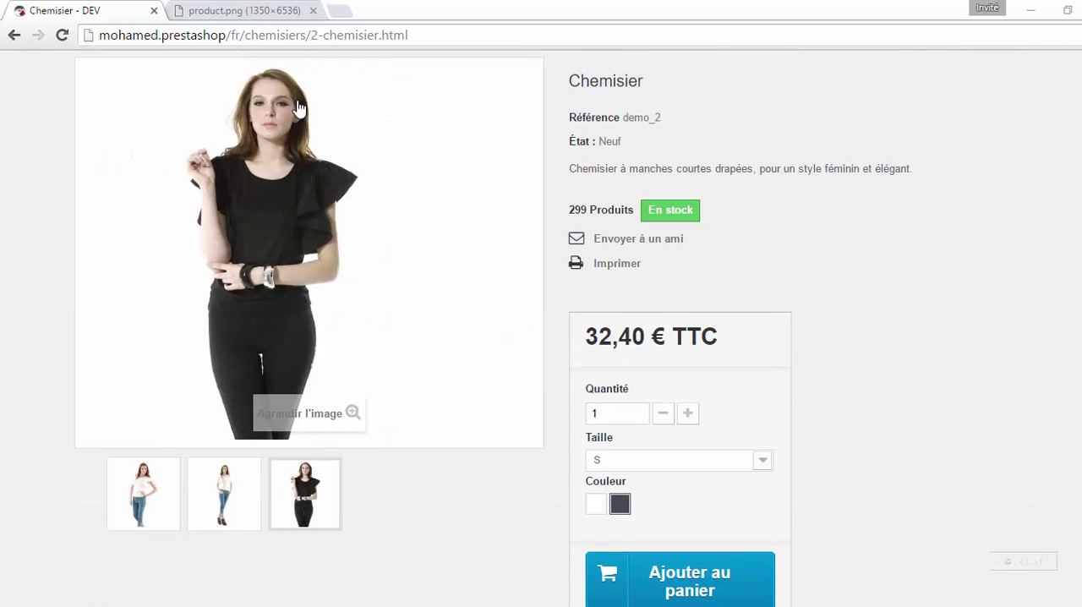
Switch to the product.png tab showing the MW60 Wireless Over Ear Headphones mockup.
left_click(244, 10)
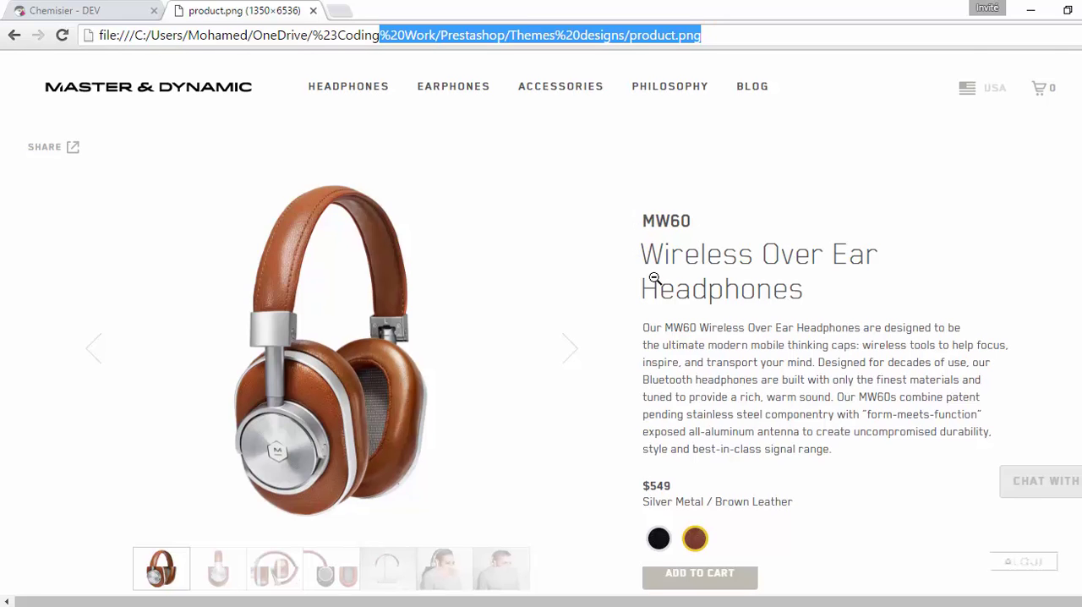
scroll(653, 281, "down", 3)
scroll(652, 281, "up", 3)
scroll(709, 580, "down", 1)
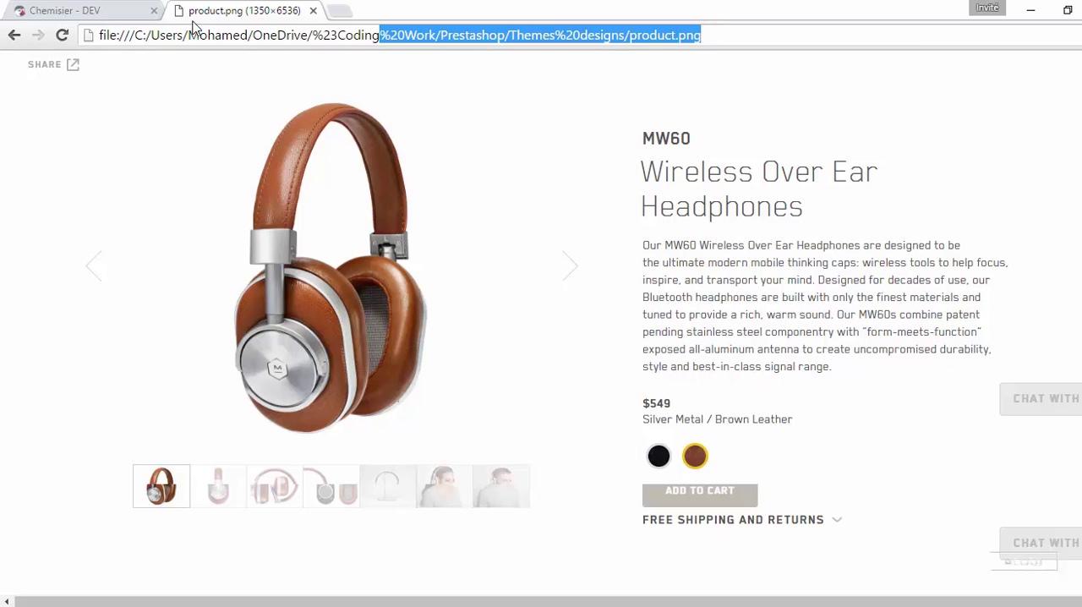
Return to the Chemisier page, then remove col-md-6 from the centre column in product.tpl.
left_click(135, 9)
scroll(582, 261, "up", 2)
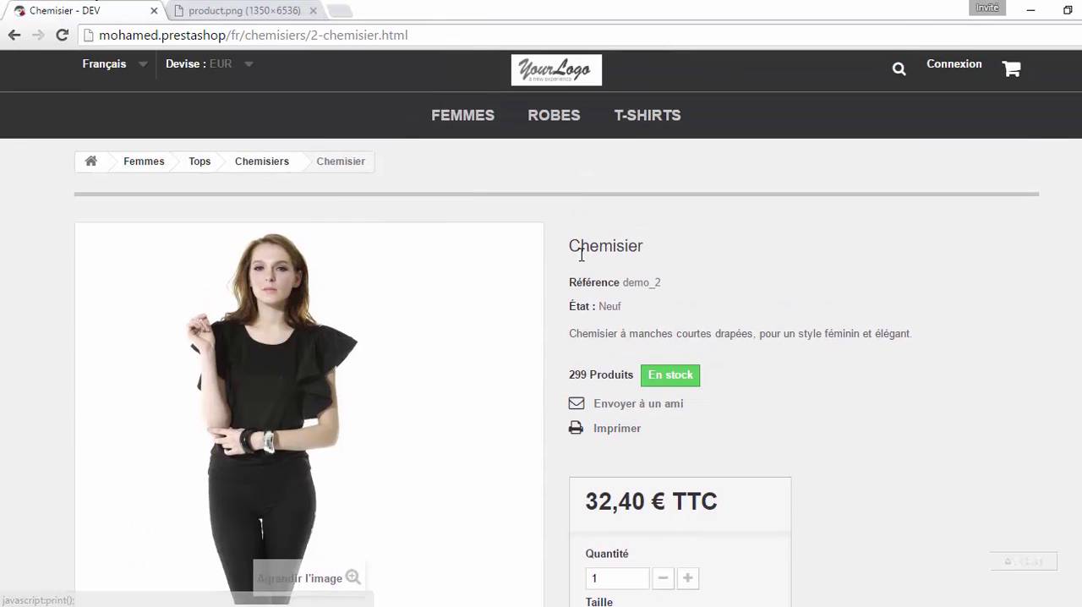
key("alt+Tab")
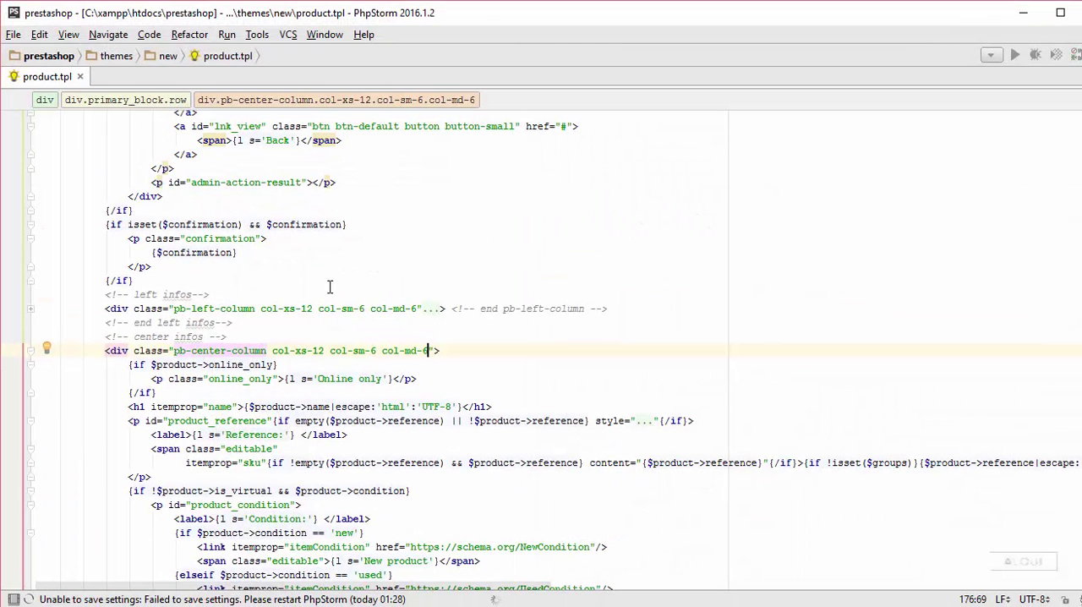
key("BackSpace")
key("BackSpace")
key("BackSpace")
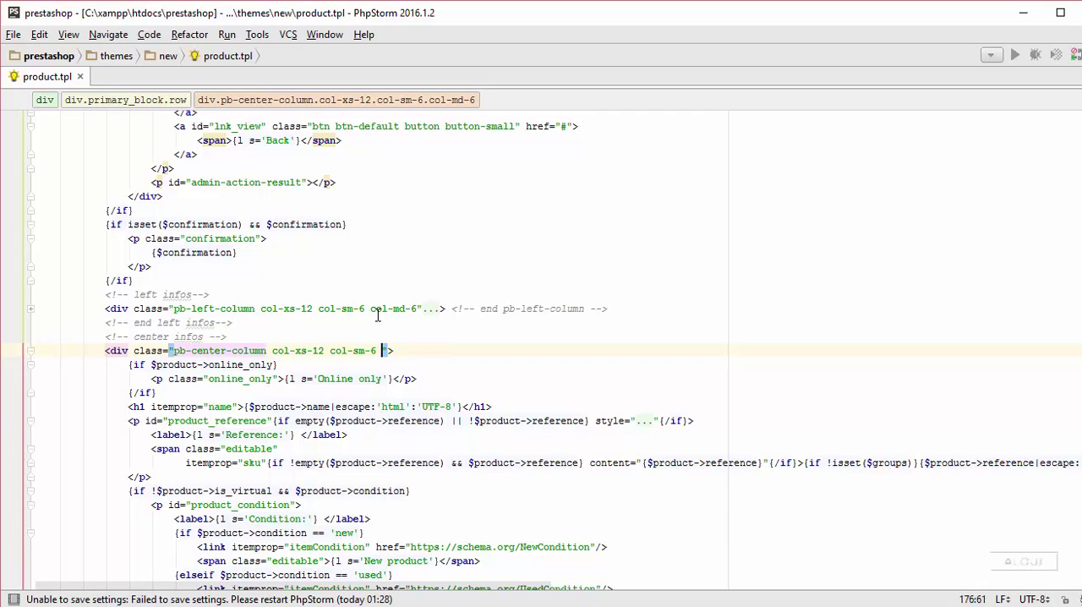
key("BackSpace")
key("shift+Left")
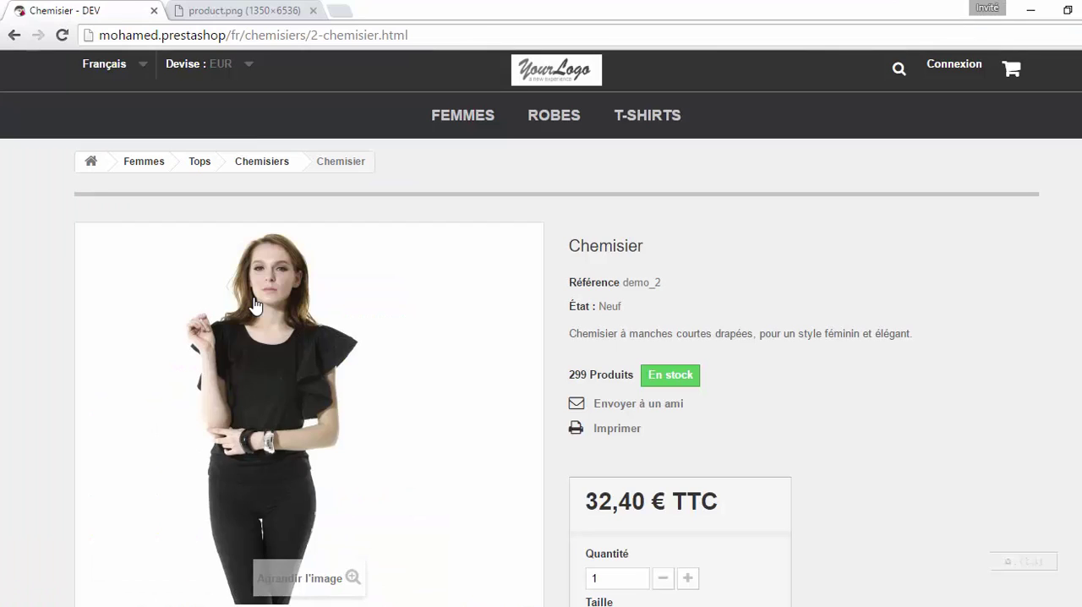
Reload the product page and compare it against the product.tpl template.
key("F5")
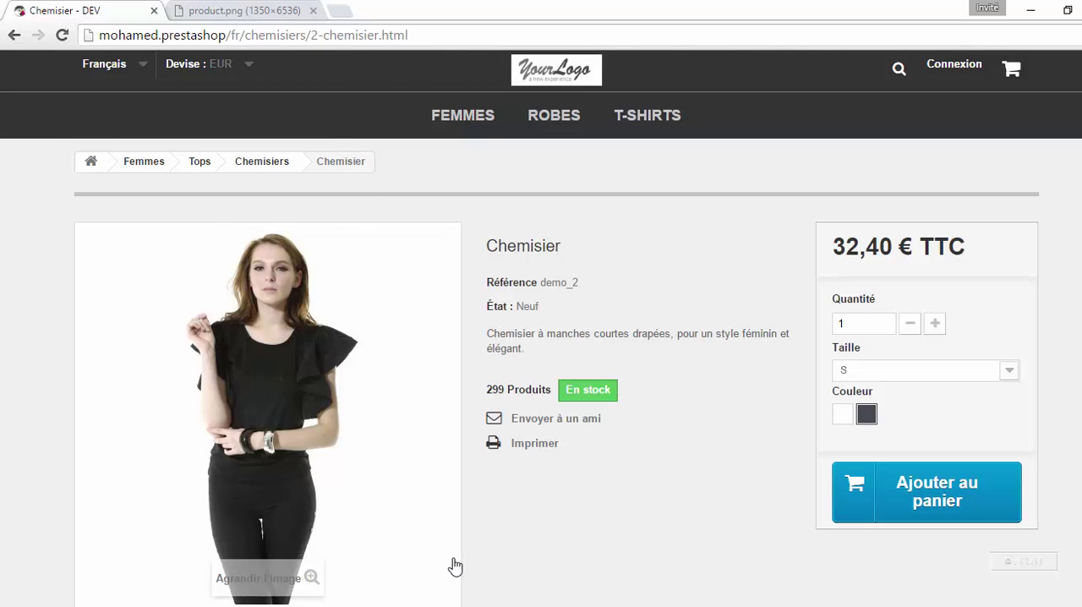
key("alt+Tab")
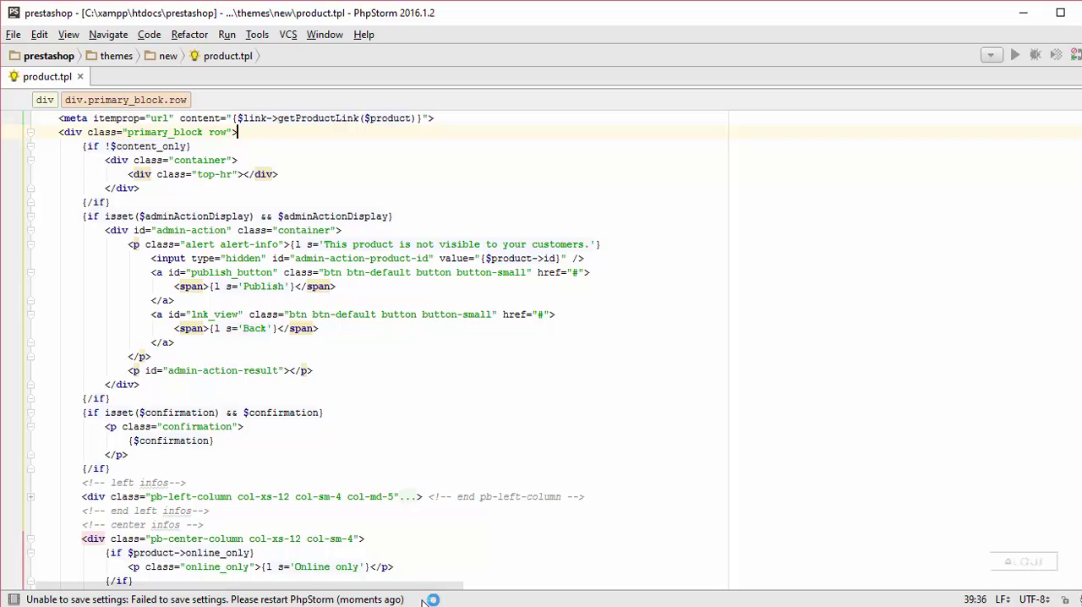
key("alt+Tab")
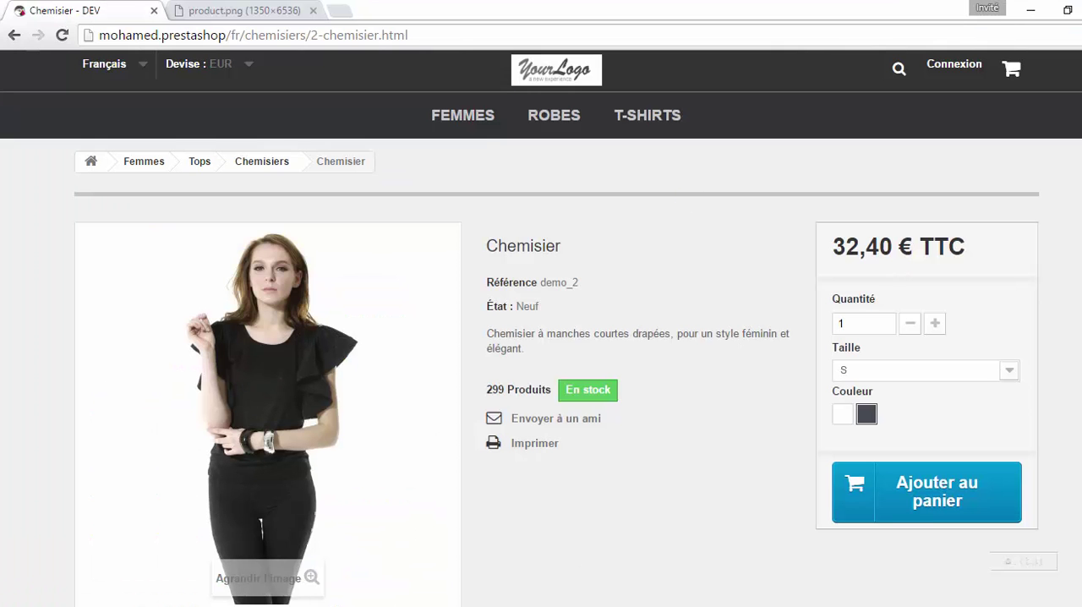
Inspect the product image and select its div.pb-left-column container in Elements.
right_click(201, 284)
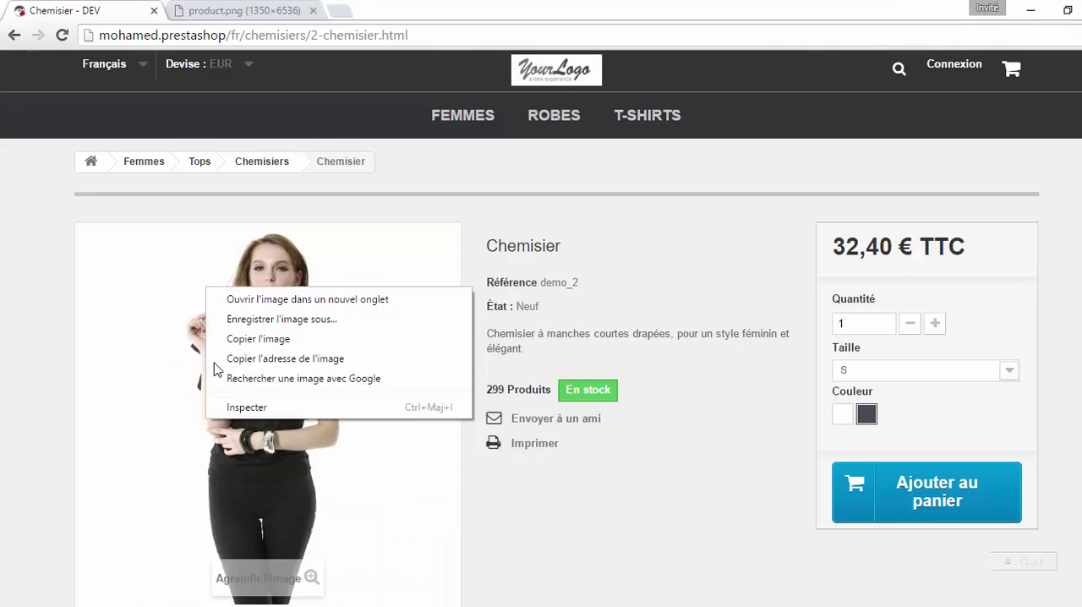
left_click(242, 406)
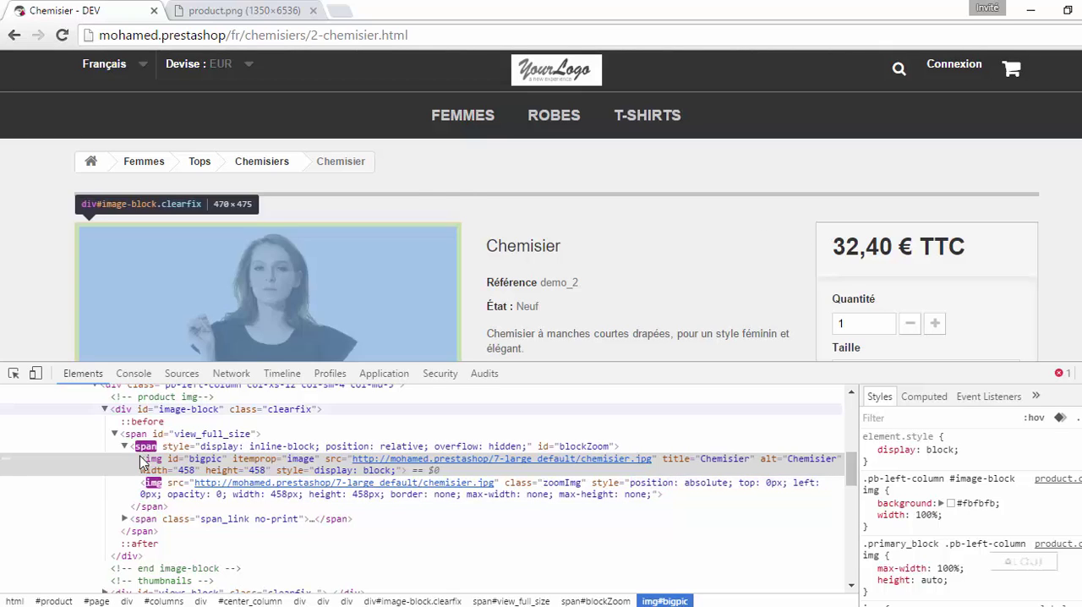
scroll(159, 434, "up", 2)
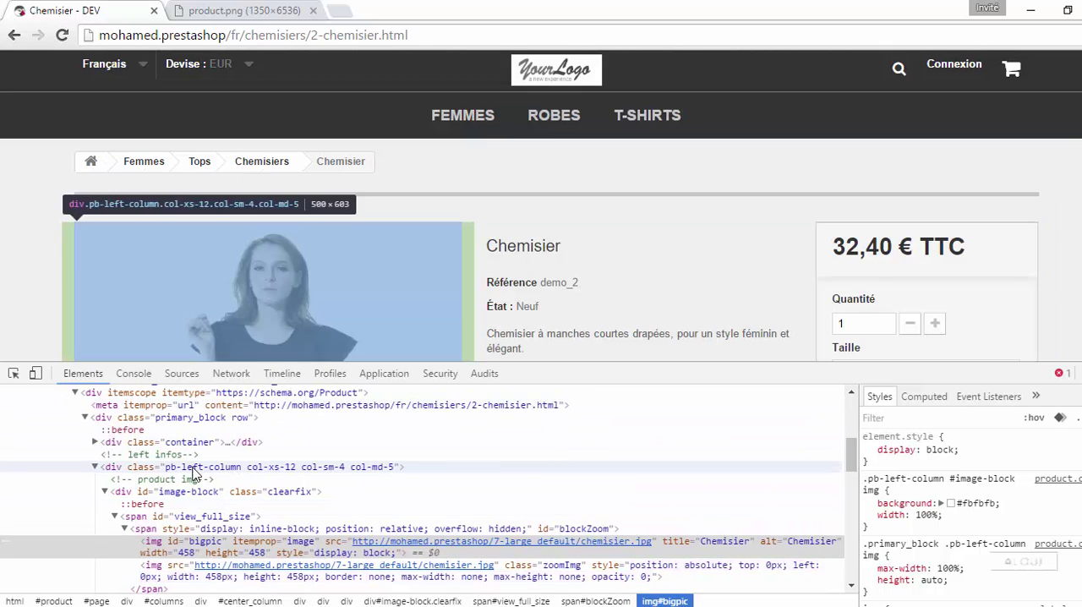
left_click(196, 471)
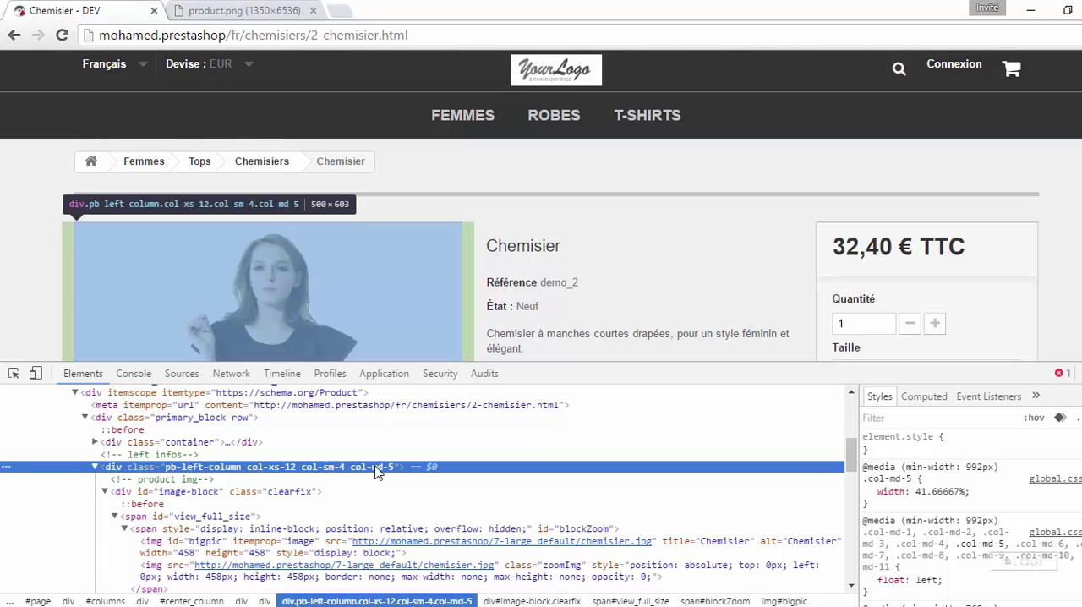
key("alt+Tab")
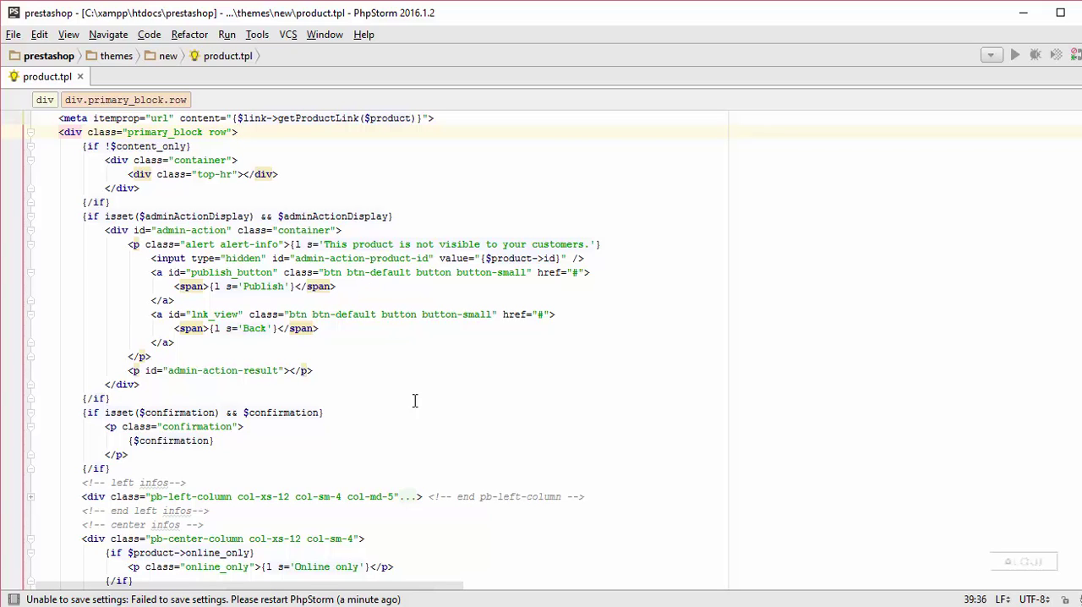
Change the left column's medium width to 6 and select the centre column in the inspector.
double_click(338, 497)
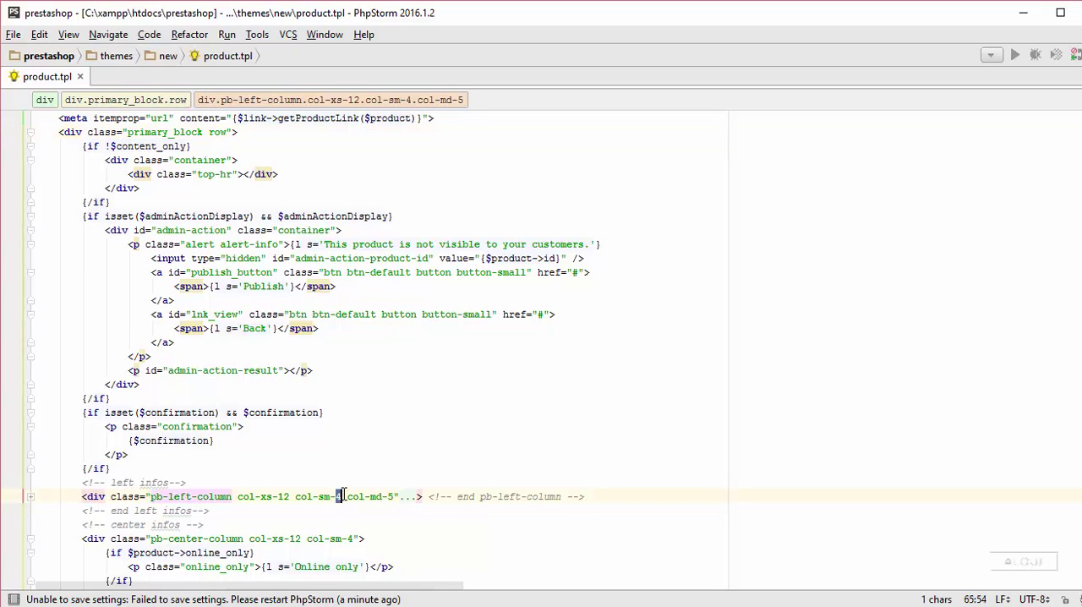
type("6")
left_click(394, 497)
key("BackSpace")
type("6")
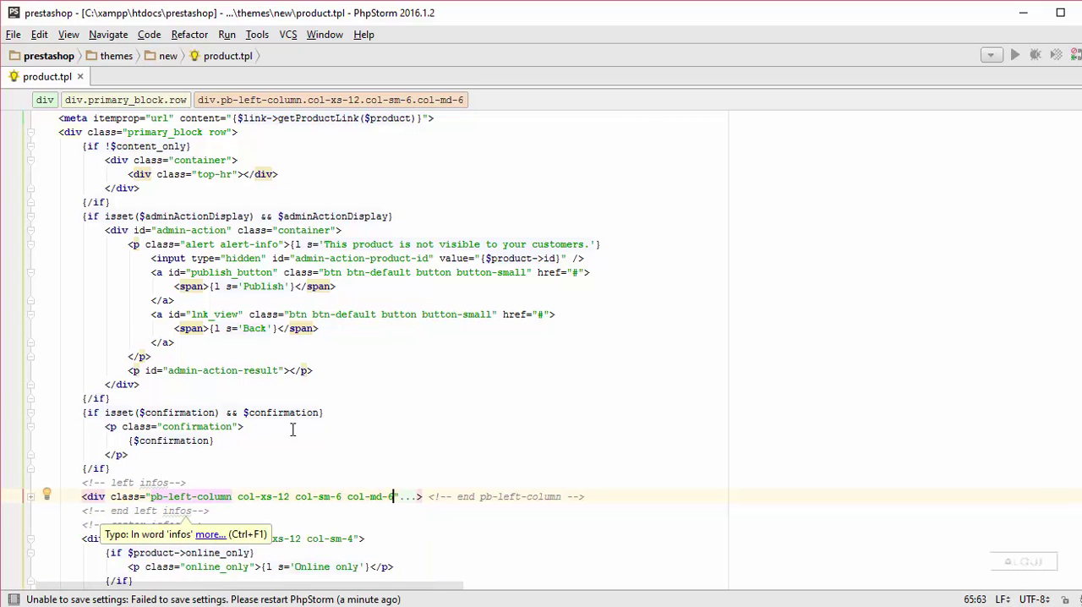
key("alt+Tab")
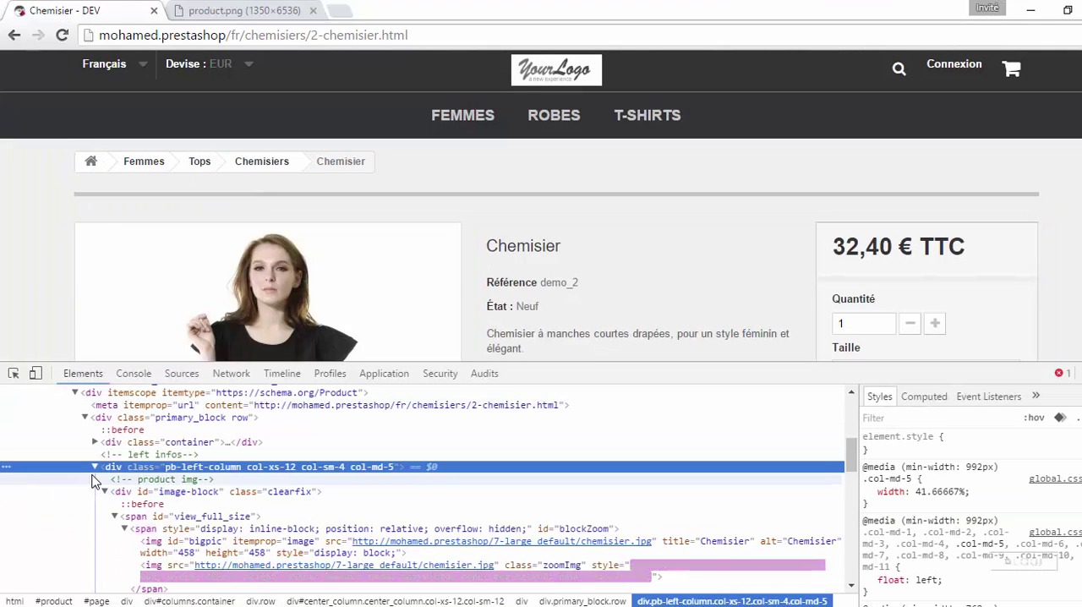
left_click(95, 467)
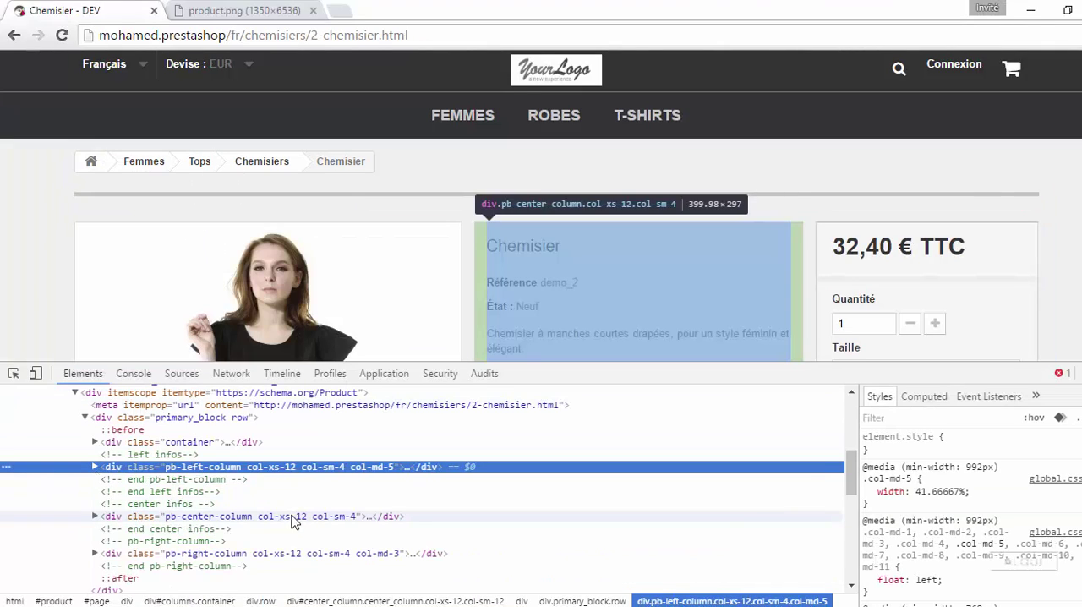
left_click(287, 516)
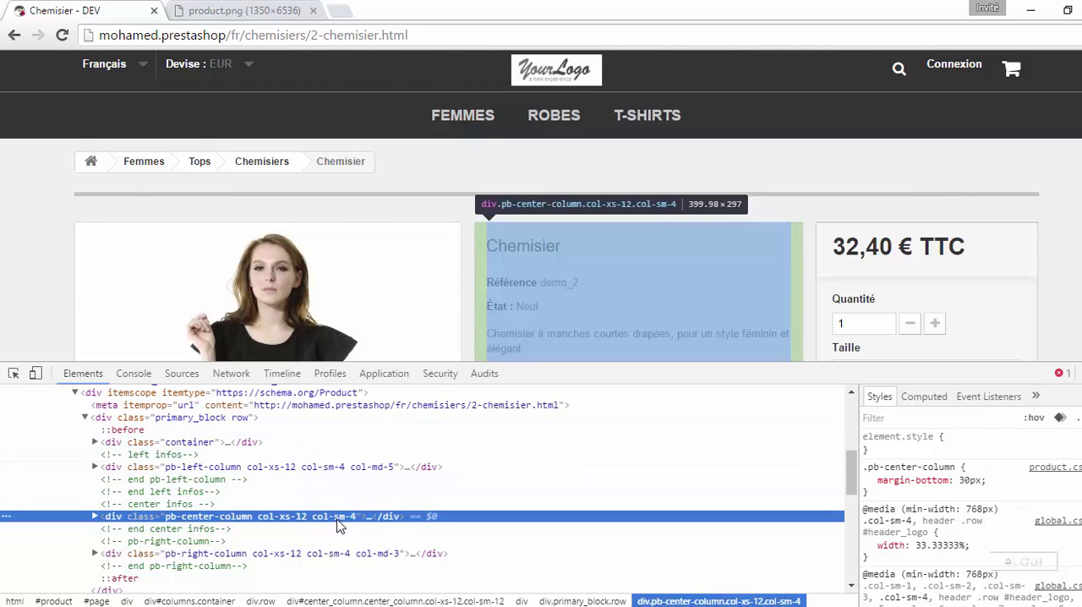
Give the centre column col-sm-6 col-md-6, fold it, and select the right column's col-sm-4.
key("alt+Tab")
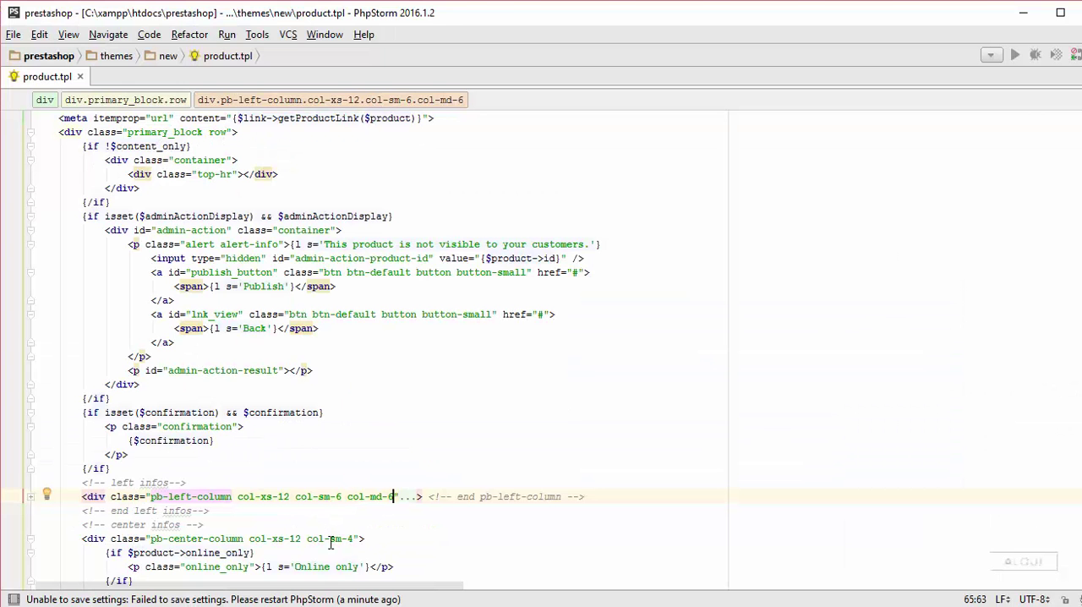
double_click(350, 538)
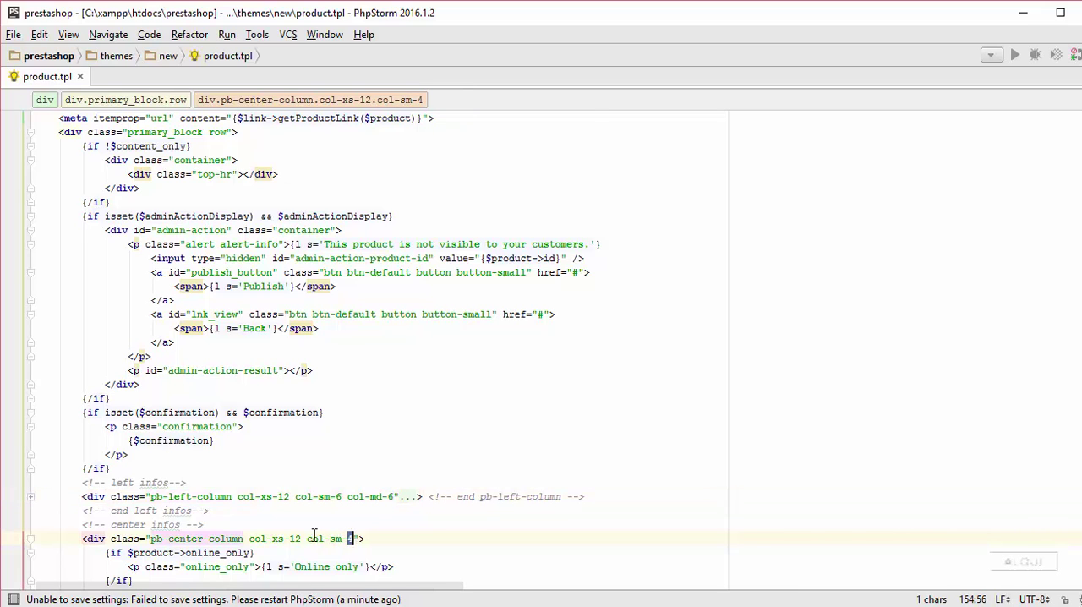
scroll(172, 519, "down", 3)
type("6 col-m")
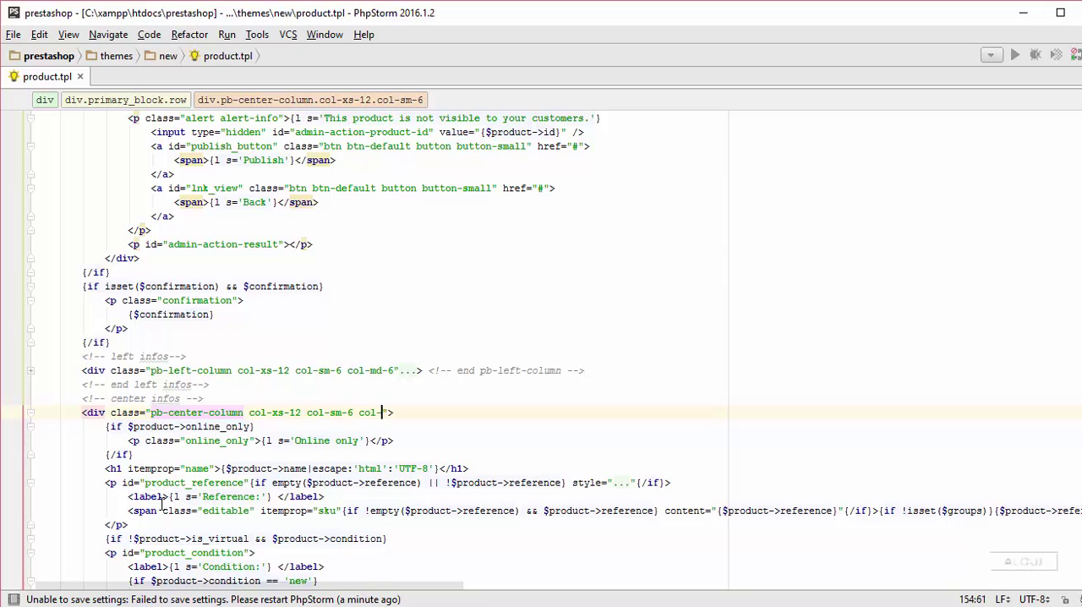
type("d-6")
key("alt+Tab")
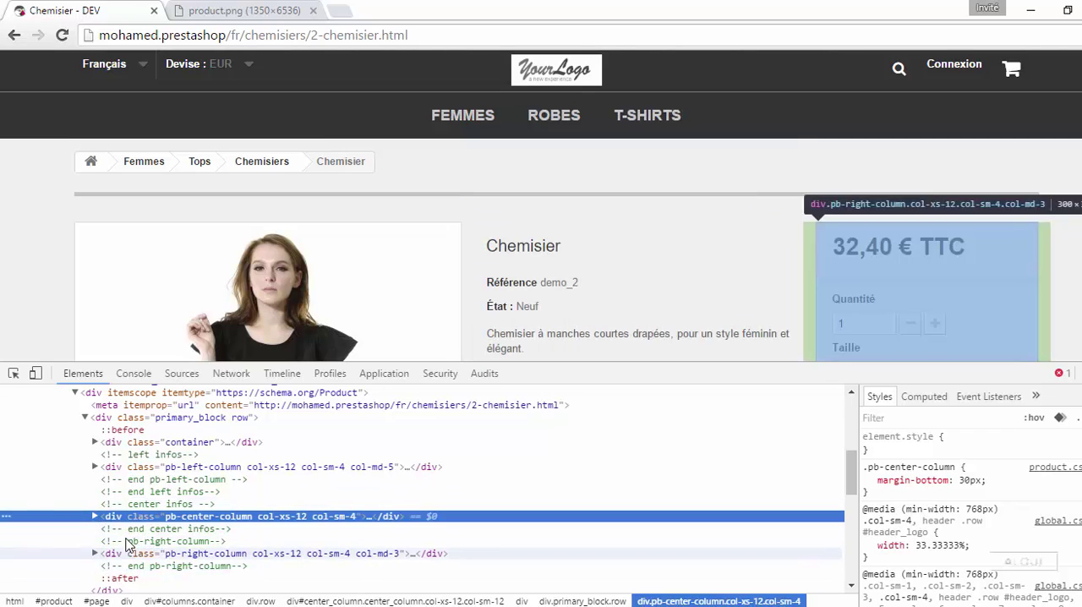
key("alt+Tab")
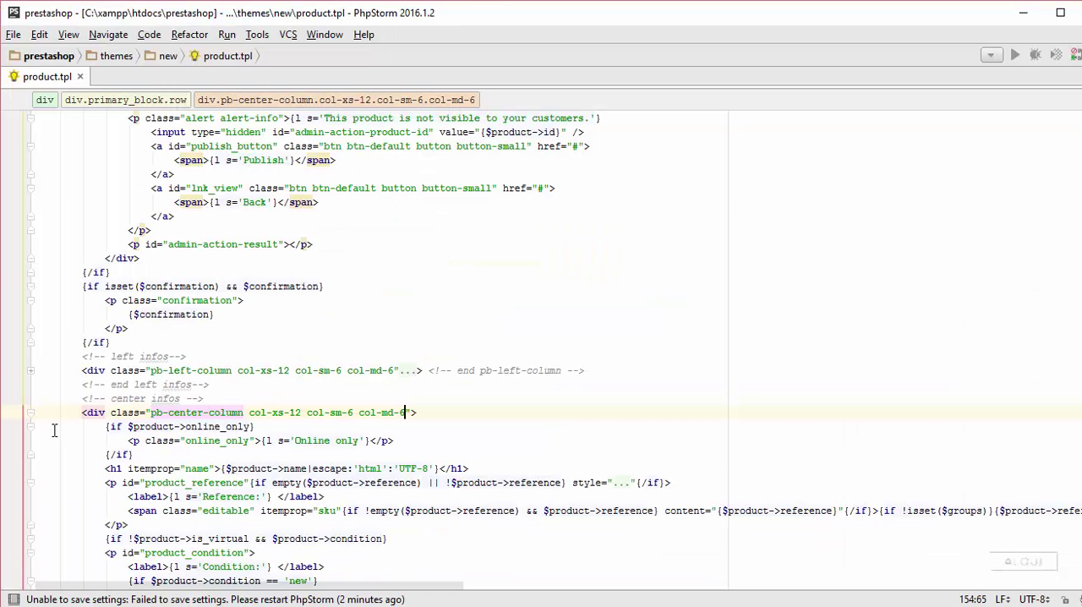
left_click(31, 413)
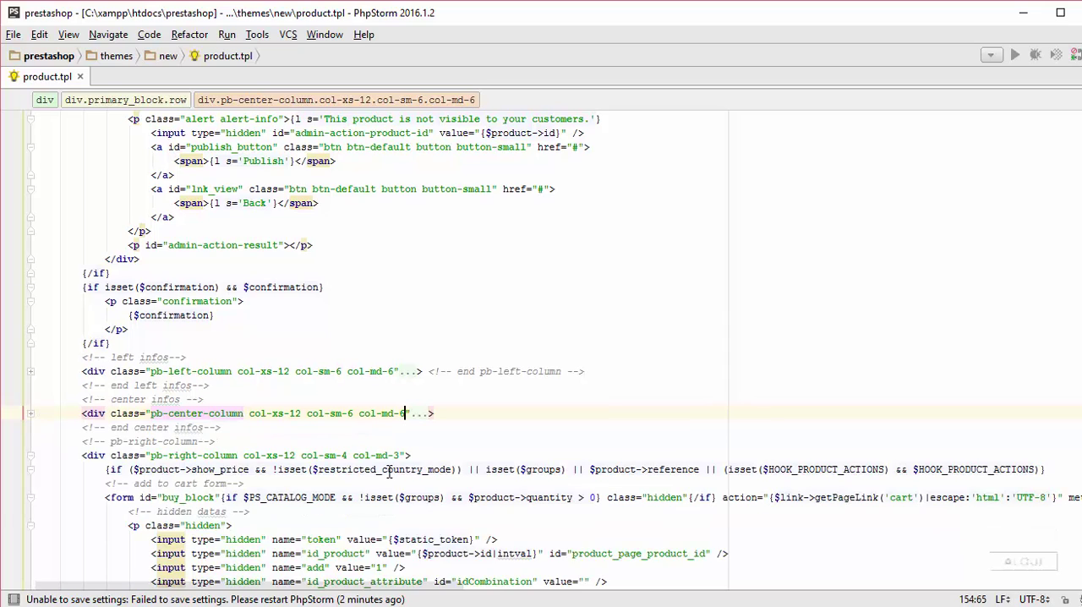
left_click_drag(347, 455, 337, 455)
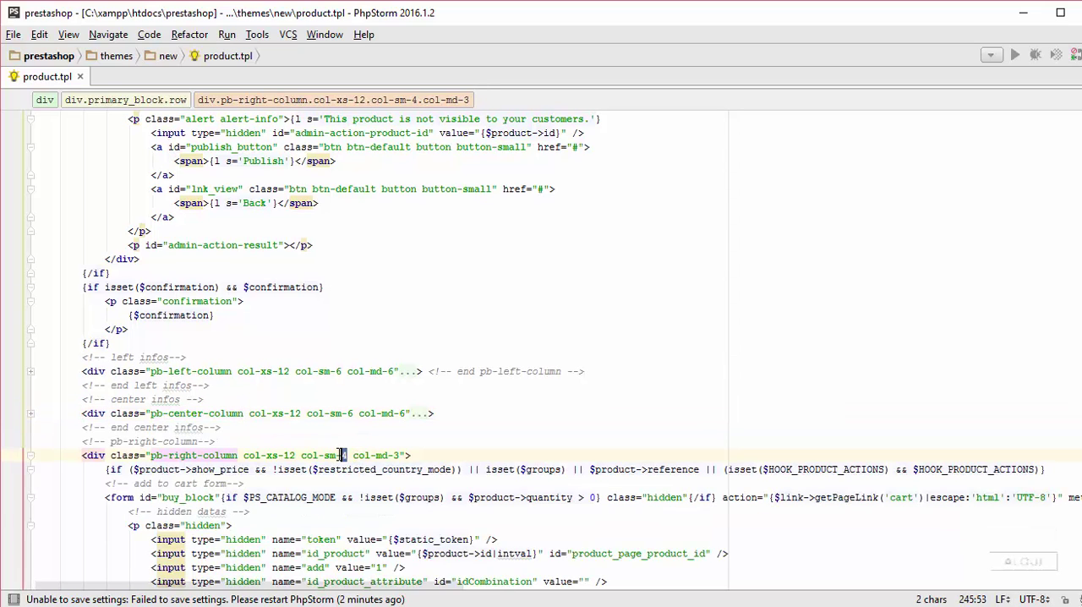
type("6")
Hide the inspector and reload the Chemisier product page.
key("alt+Tab")
key("F12")
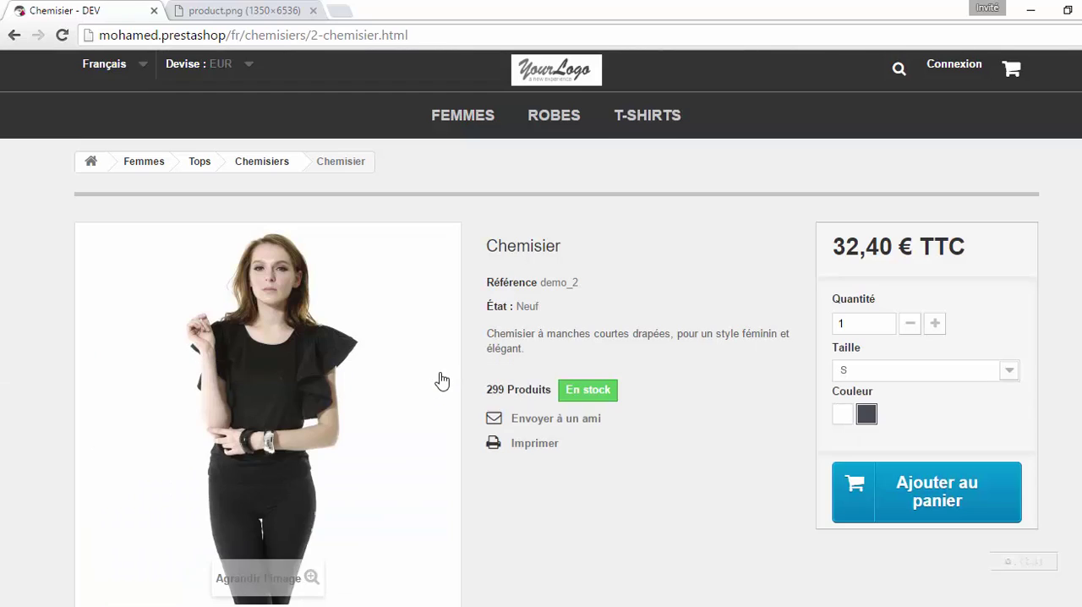
key("F5")
key("F5")
Open the shop's administration back office in a new tab.
left_click_drag(245, 35, 98, 34)
left_click(198, 35)
mouse_move(226, 35)
left_mouse_down()
mouse_move(98, 35)
mouse_move(355, 17)
left_mouse_up()
type("administration")
key("Return")
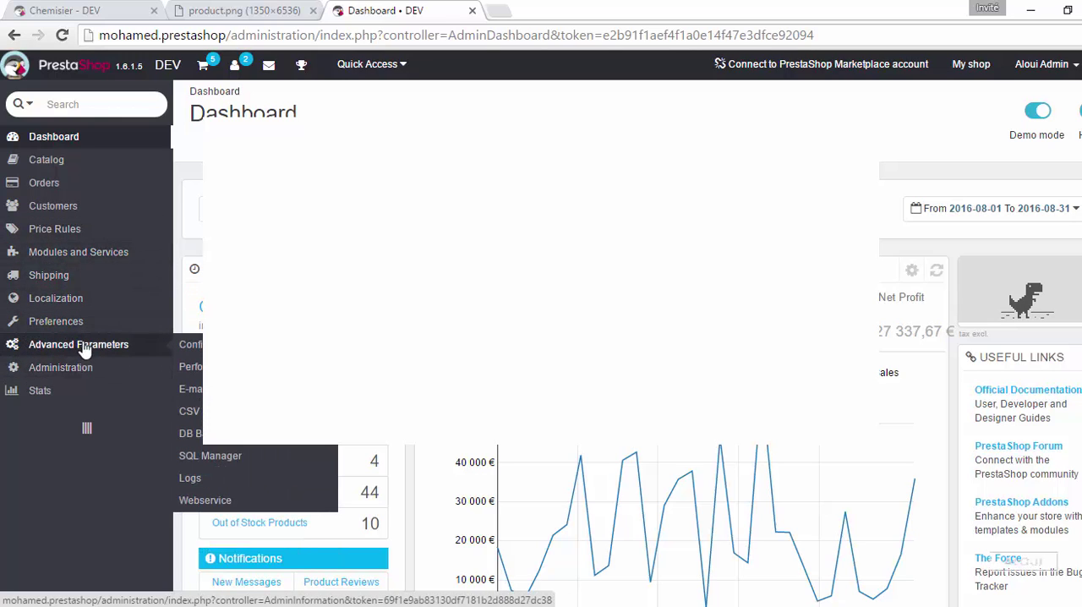
mouse_move(77, 344)
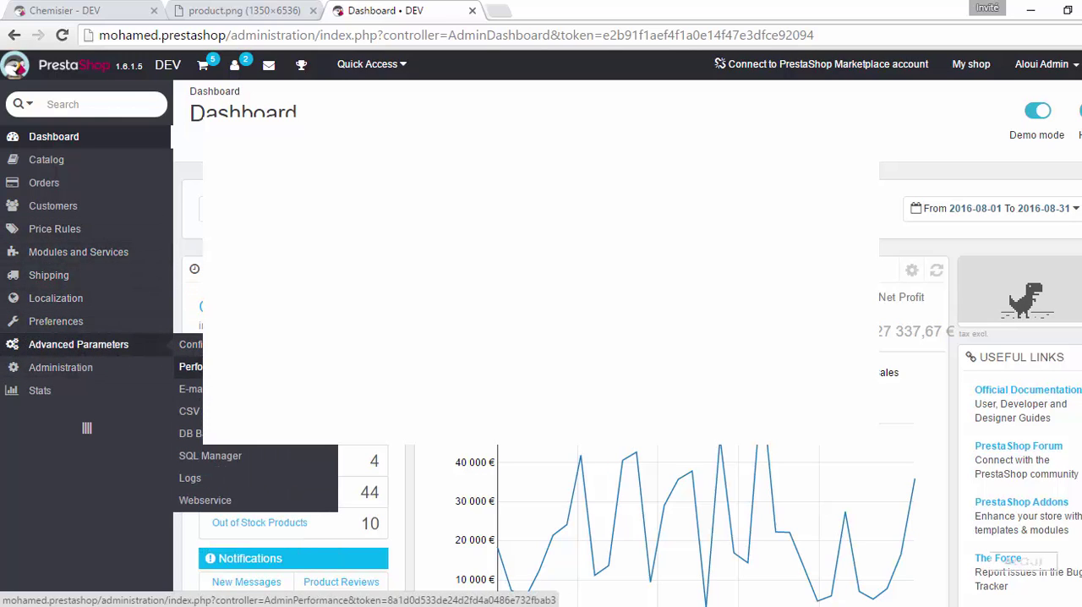
Clear the cache under Advanced Parameters > Performance, then return to the Chemisier tab.
left_click(193, 367)
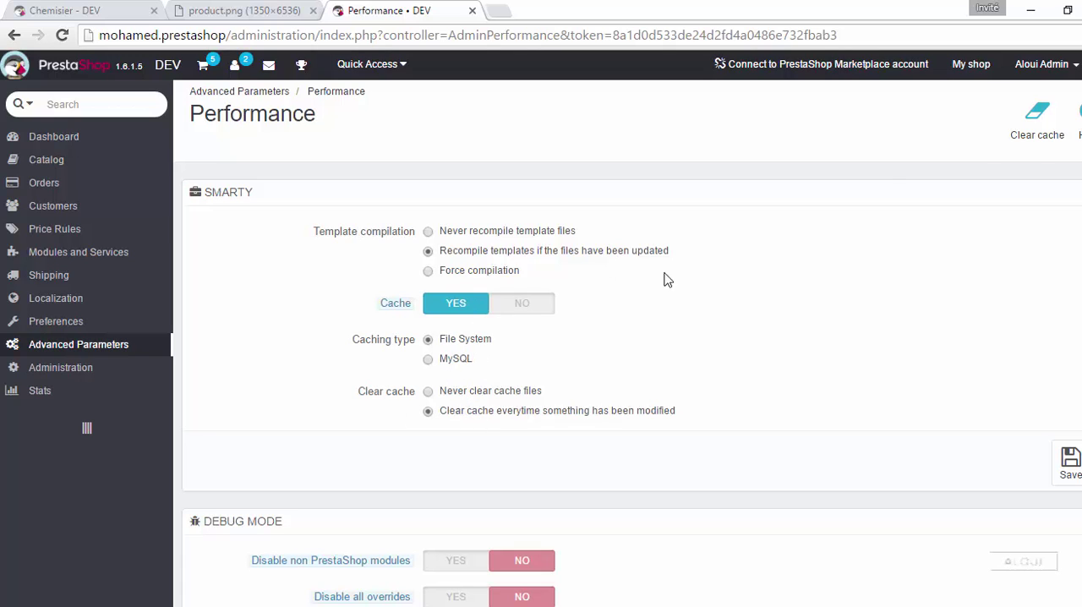
left_click(1046, 134)
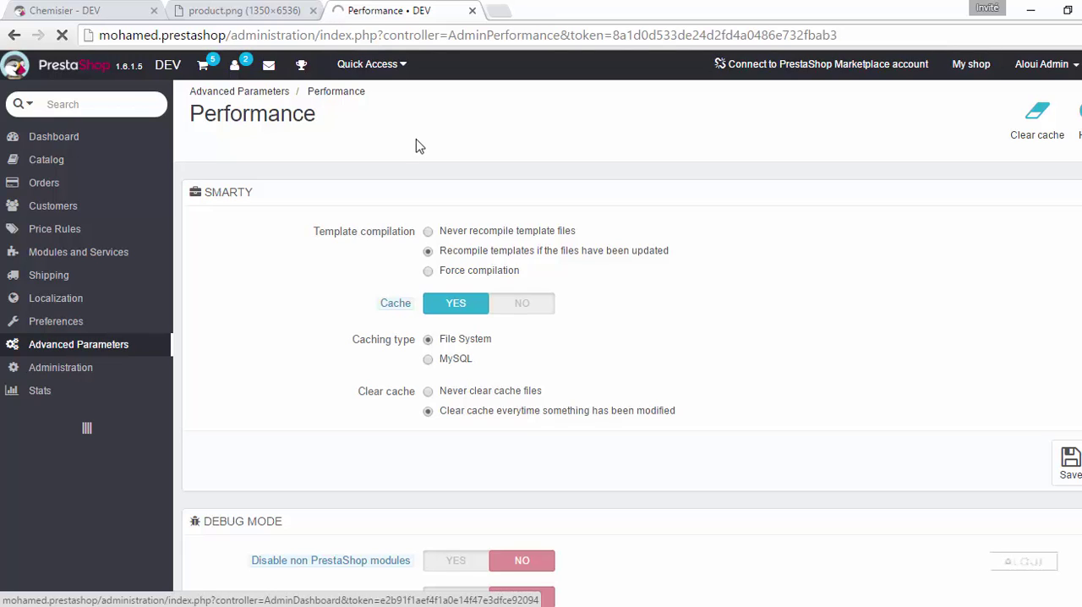
left_click(95, 11)
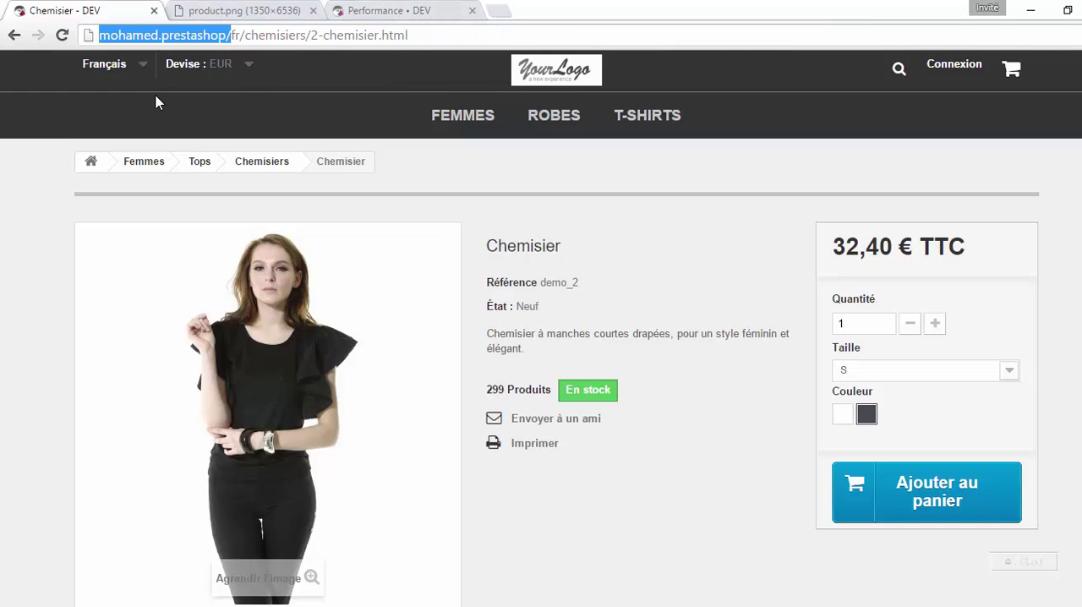
Reload the product page, inspect it, and copy the left infos comment.
key("Return")
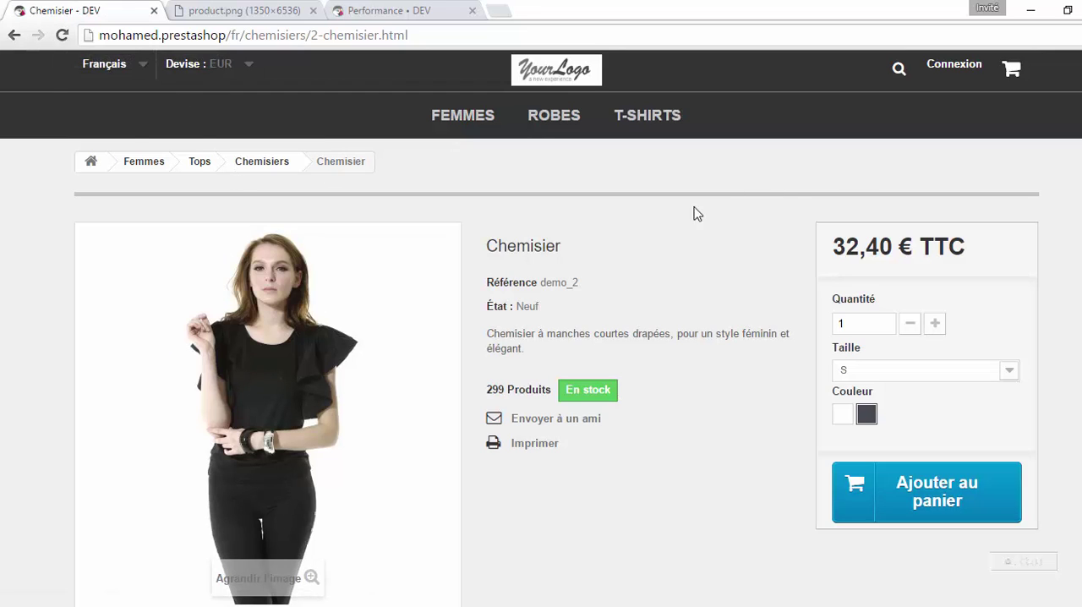
right_click(502, 237)
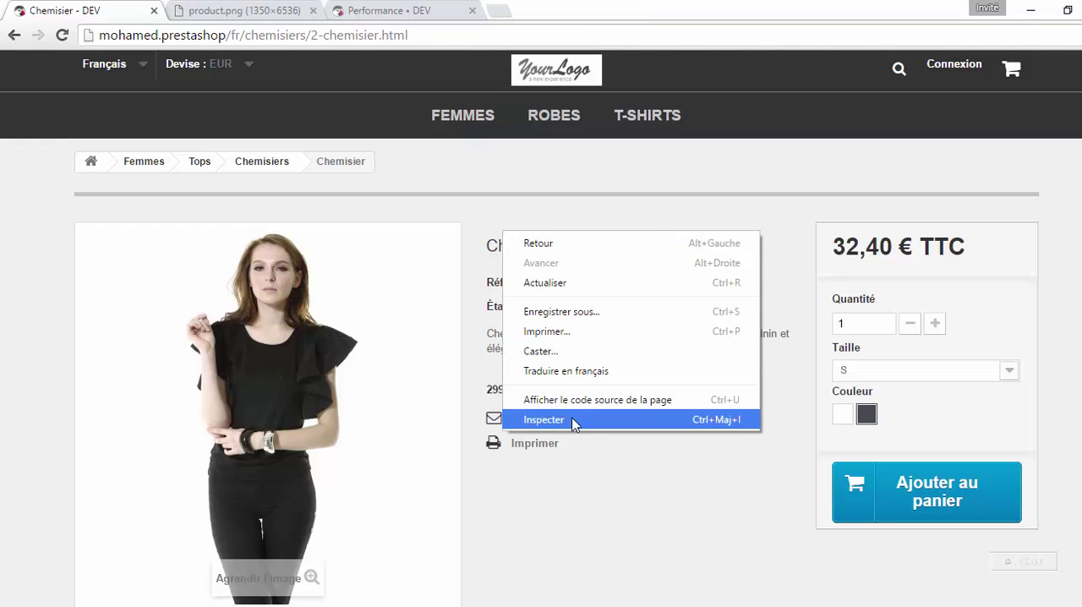
left_click(574, 419)
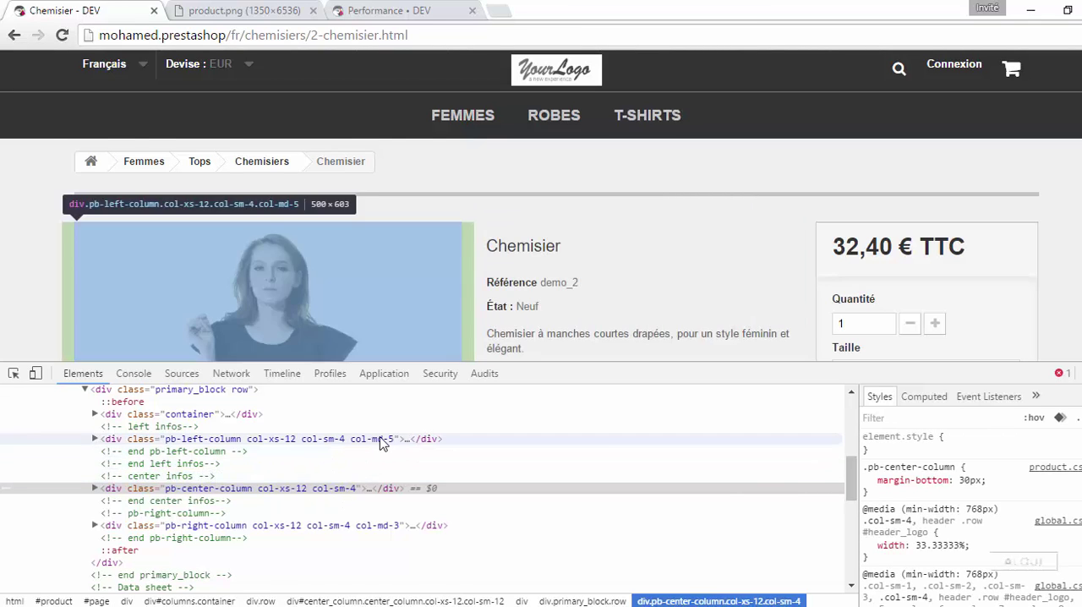
key("alt+Tab")
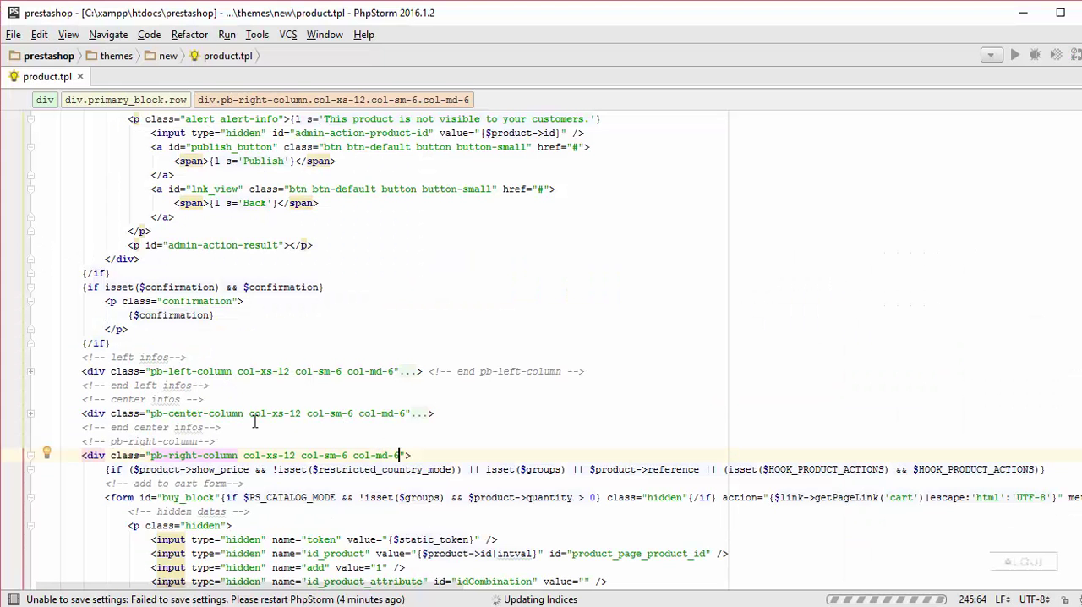
scroll(249, 393, "up", 2)
key("alt+Tab")
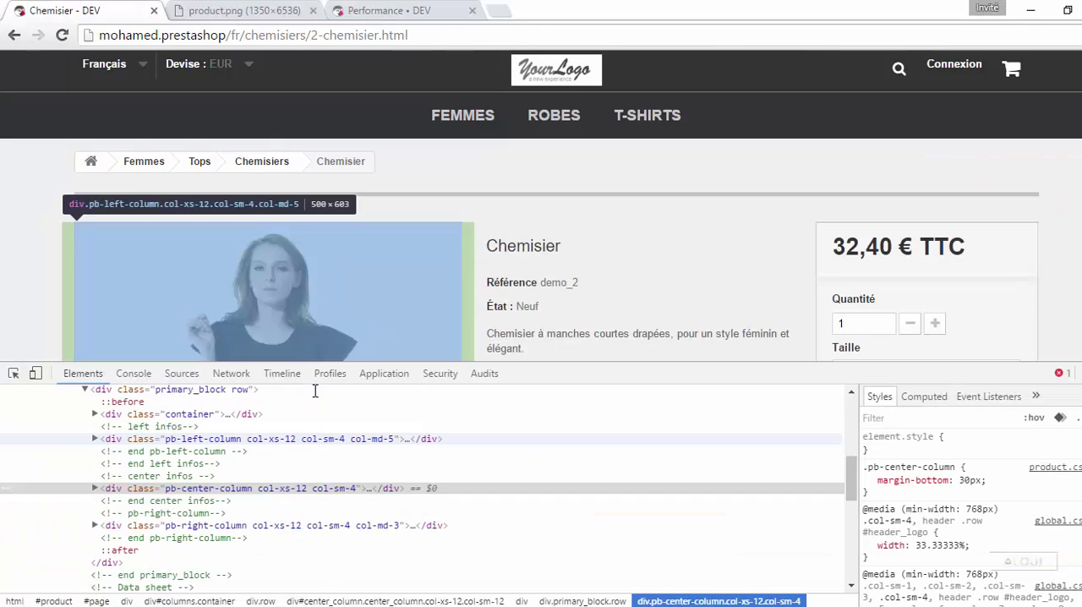
left_click(151, 427)
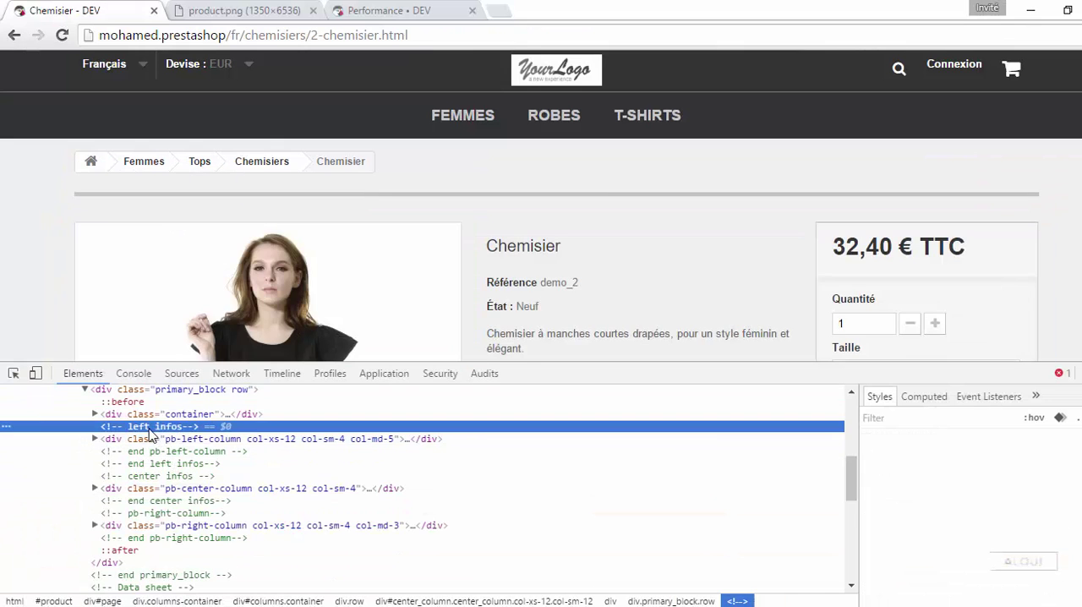
key("ctrl+c")
Find left infos in product.tpl, replace the template with lorem text, and reload.
key("alt+Tab")
key("ctrl+f")
key("ctrl+v")
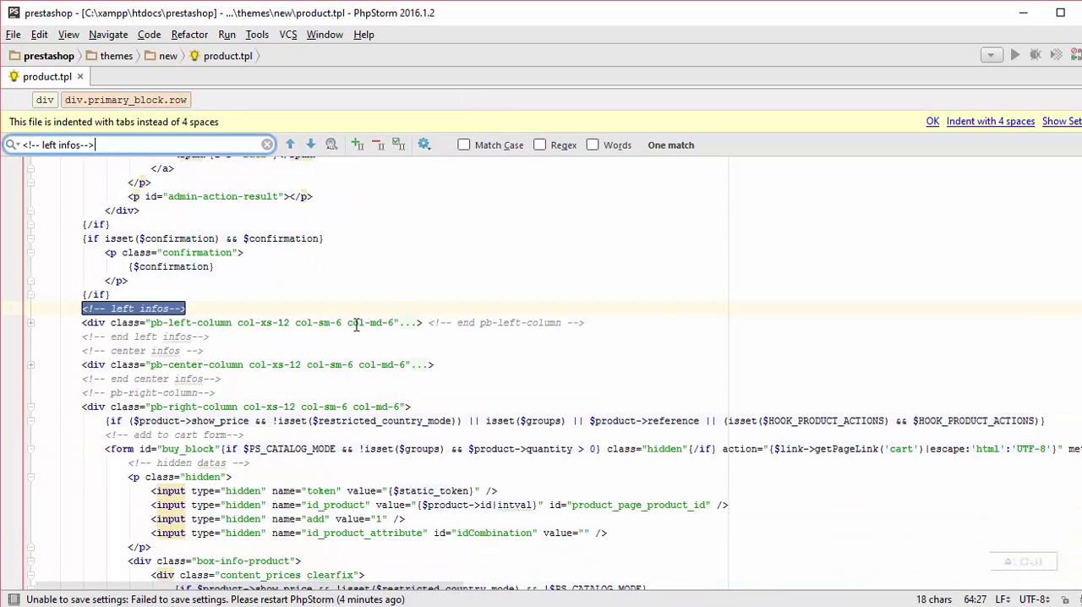
left_click(361, 356)
key("Escape")
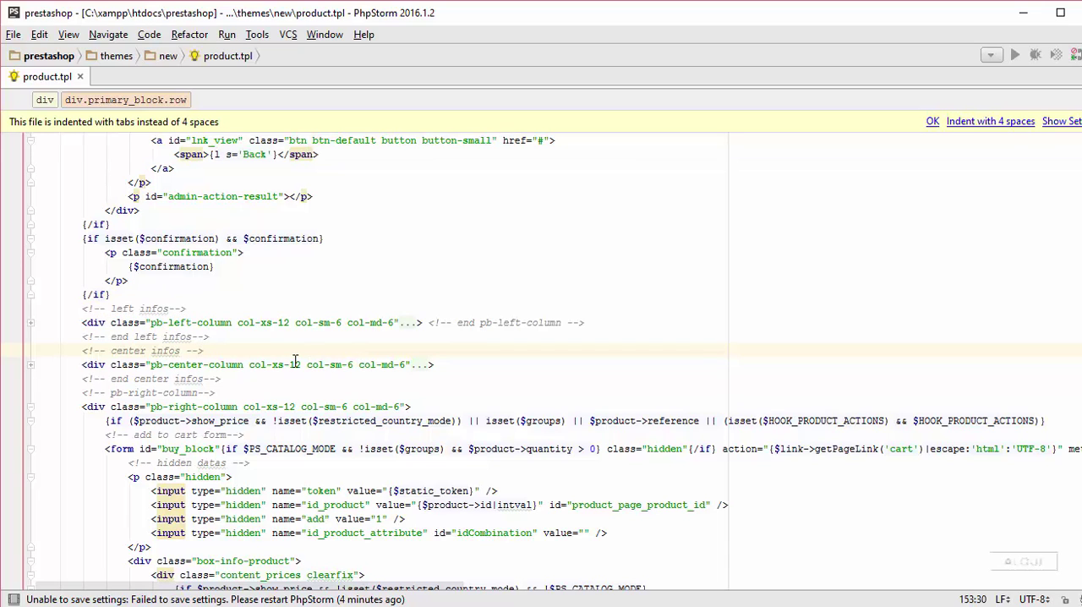
key("ctrl+a")
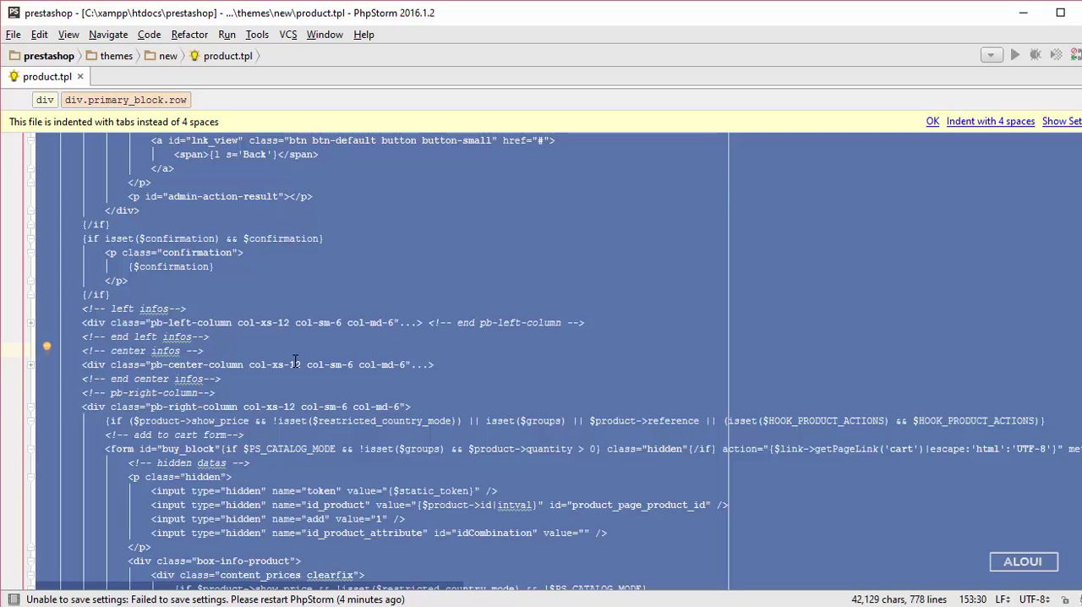
type("lorem")
key("Tab")
key("alt+Tab")
key("F5")
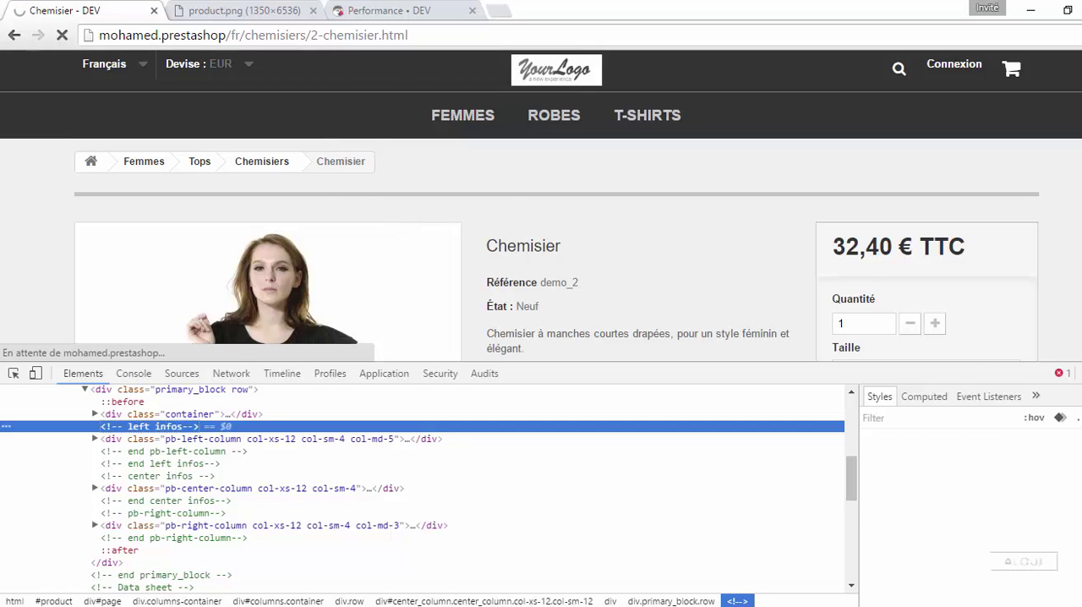
key("F12")
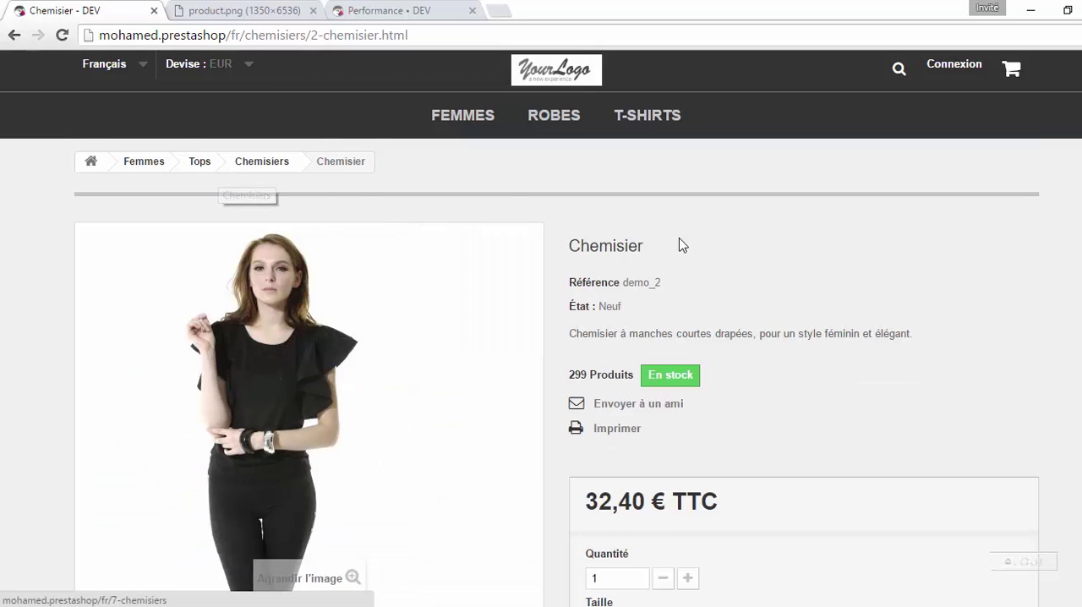
scroll(680, 254, "down", 2)
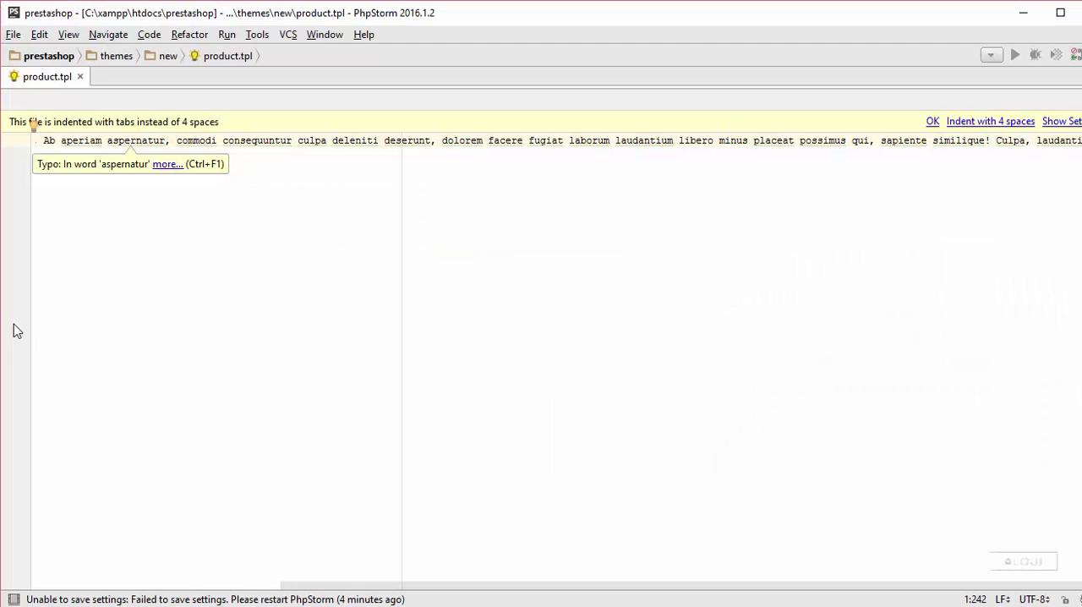
key("ctrl+z")
key("ctrl+z")
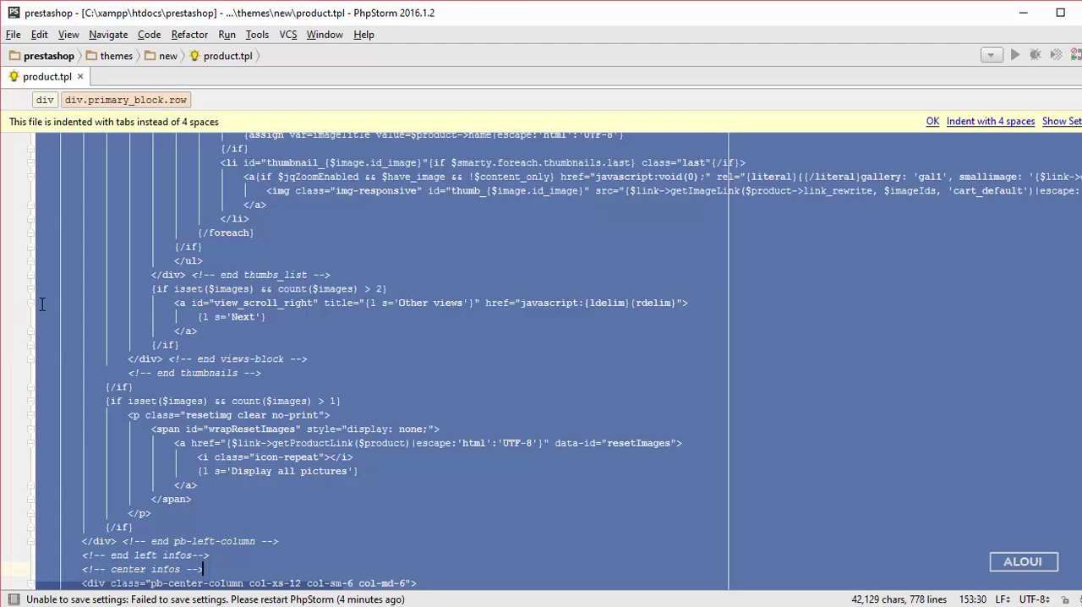
key("alt+Tab")
key("F5")
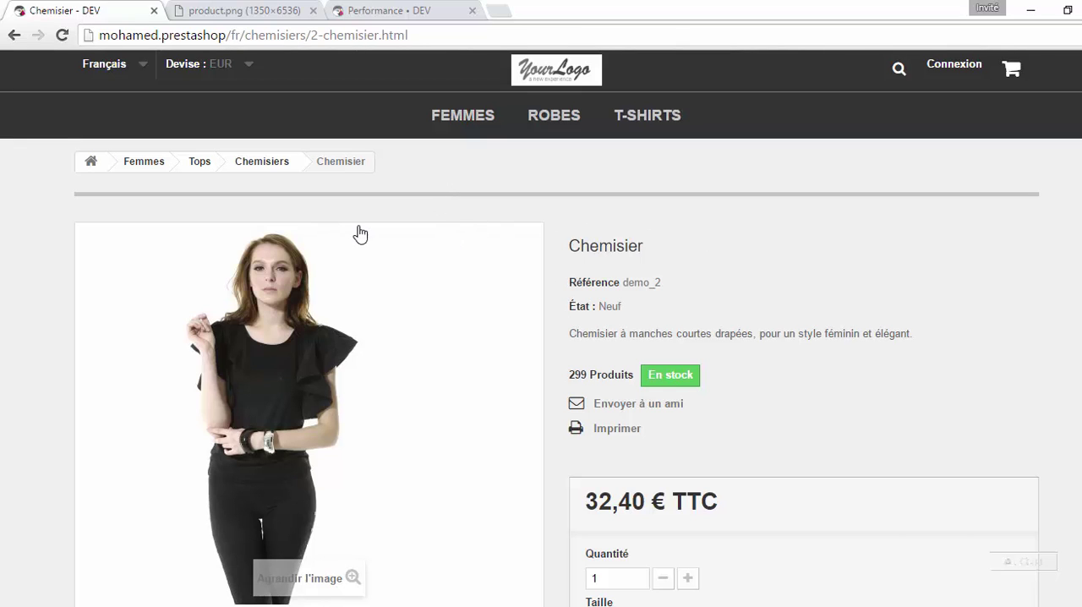
scroll(290, 241, "down", 4)
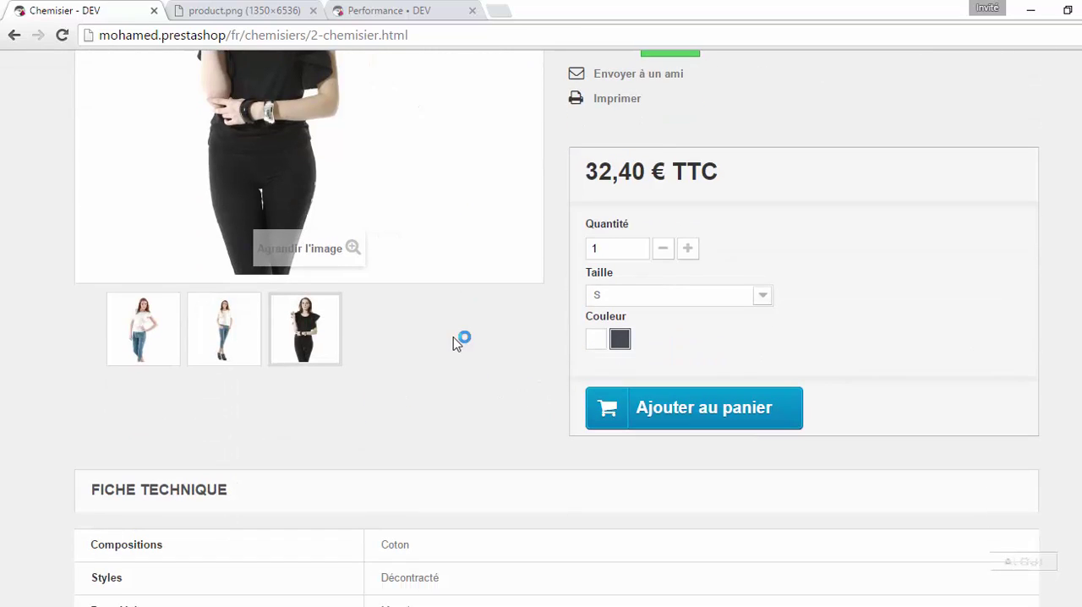
scroll(639, 374, "up", 4)
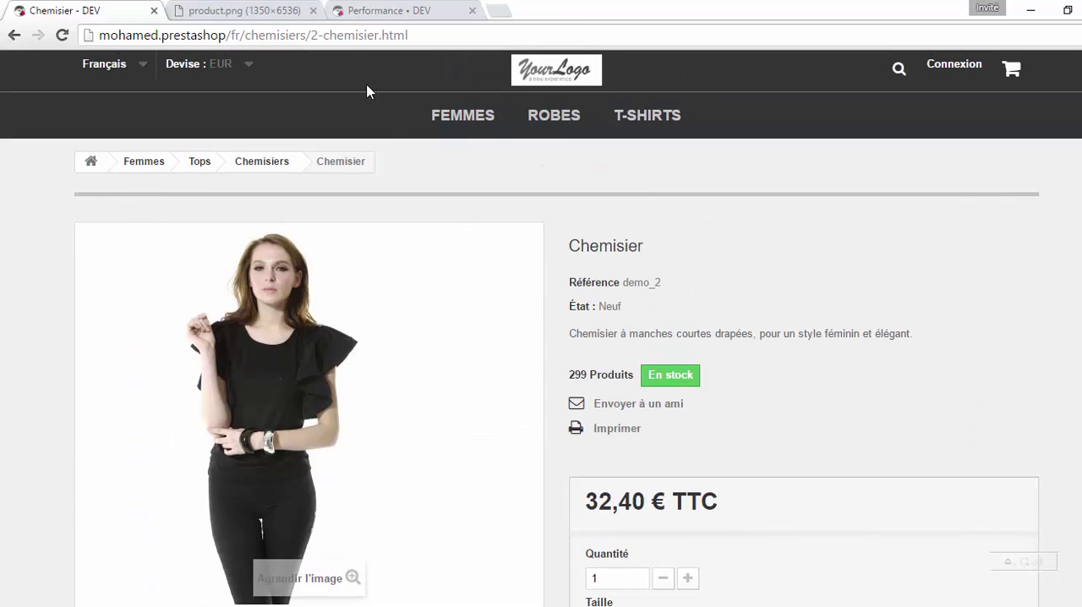
left_click(272, 10)
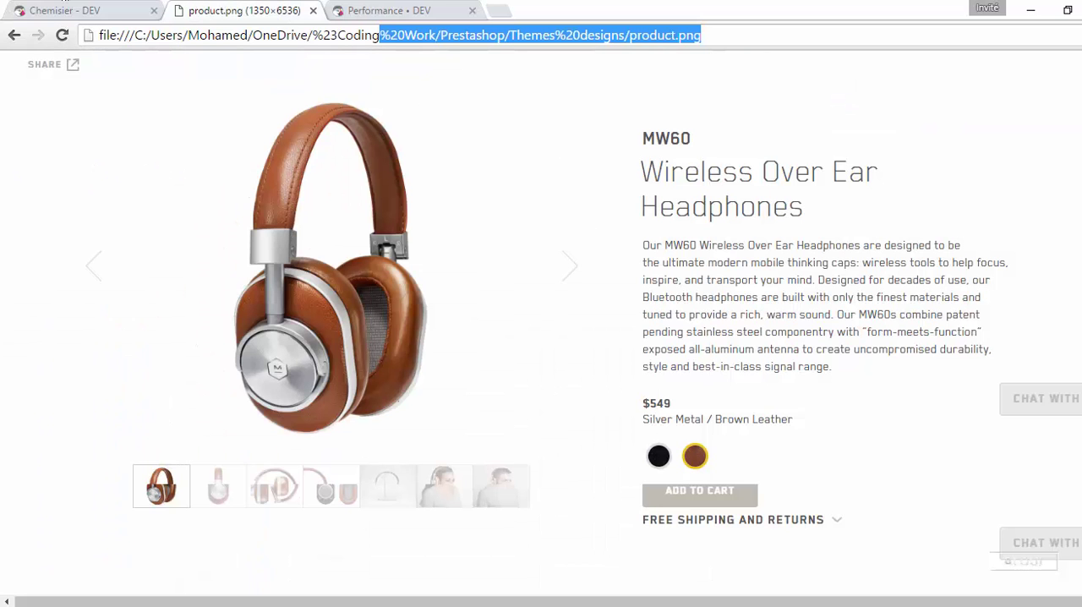
left_click(61, 9)
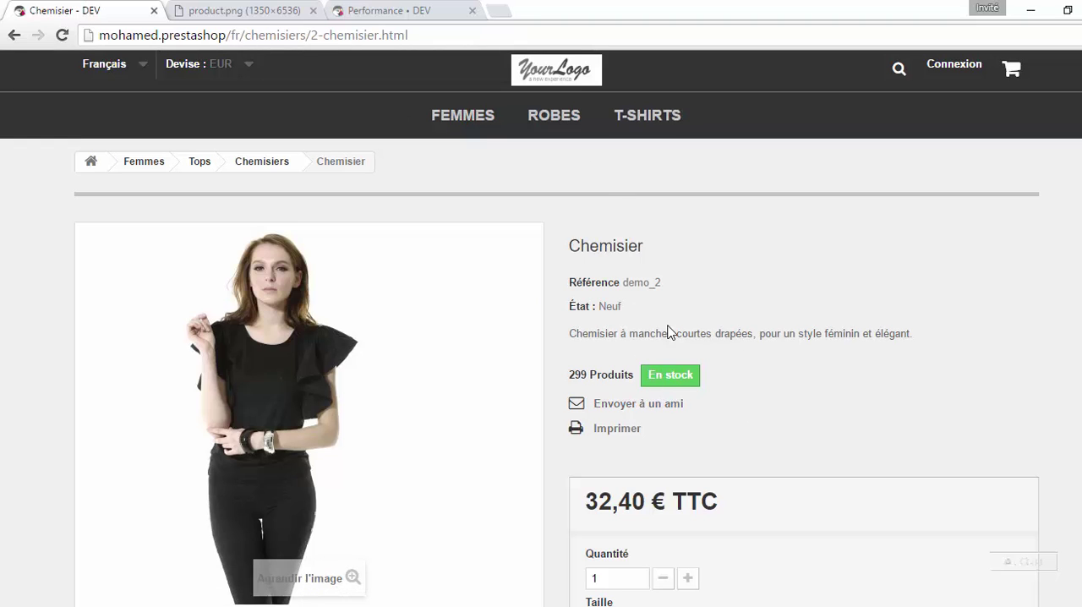
scroll(564, 399, "down", 2)
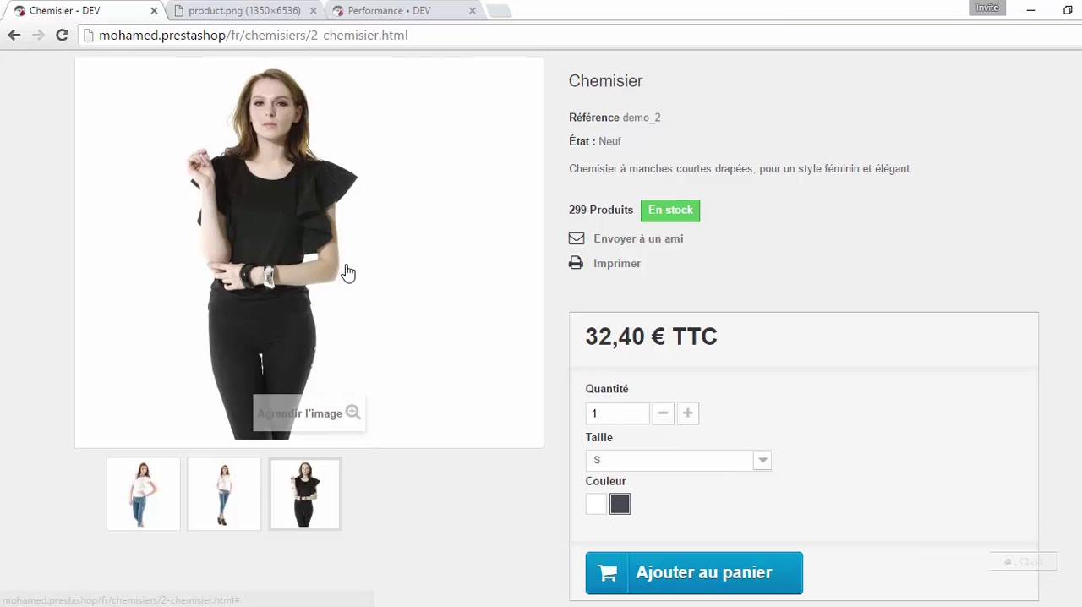
left_click(236, 10)
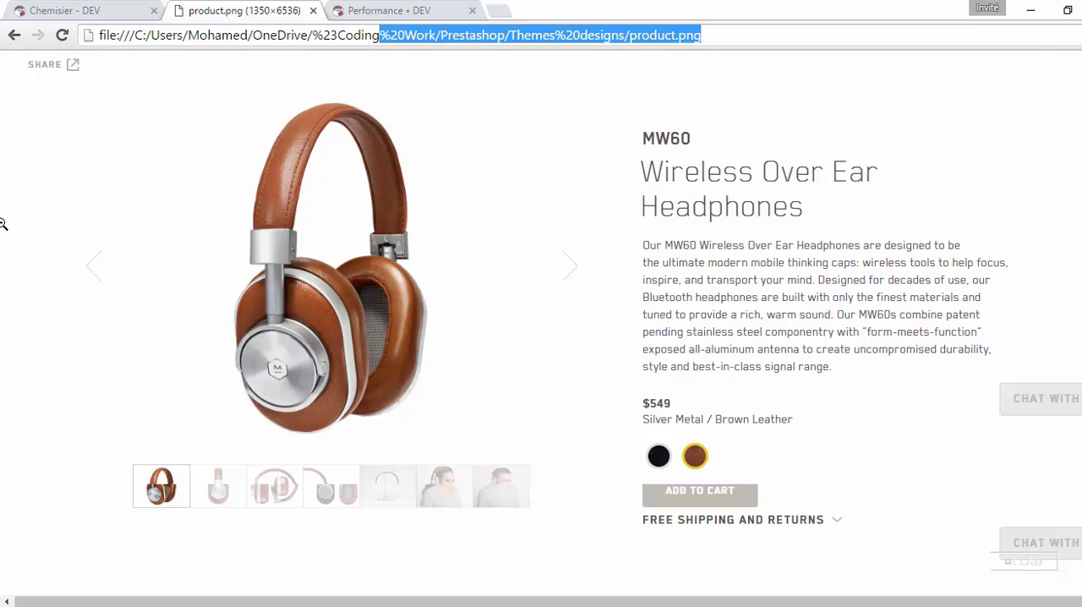
left_click(77, 8)
left_click(215, 9)
left_click(84, 8)
scroll(144, 191, "up", 2)
Inspect the product page and focus the .columns-container rule with its grey background.
right_click(3, 245)
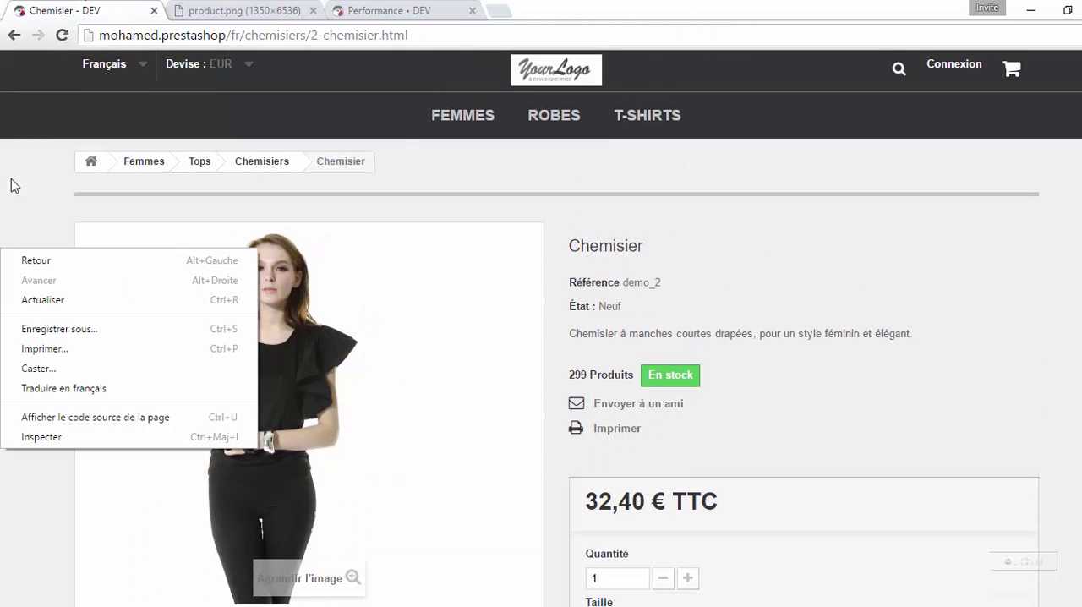
left_click(65, 438)
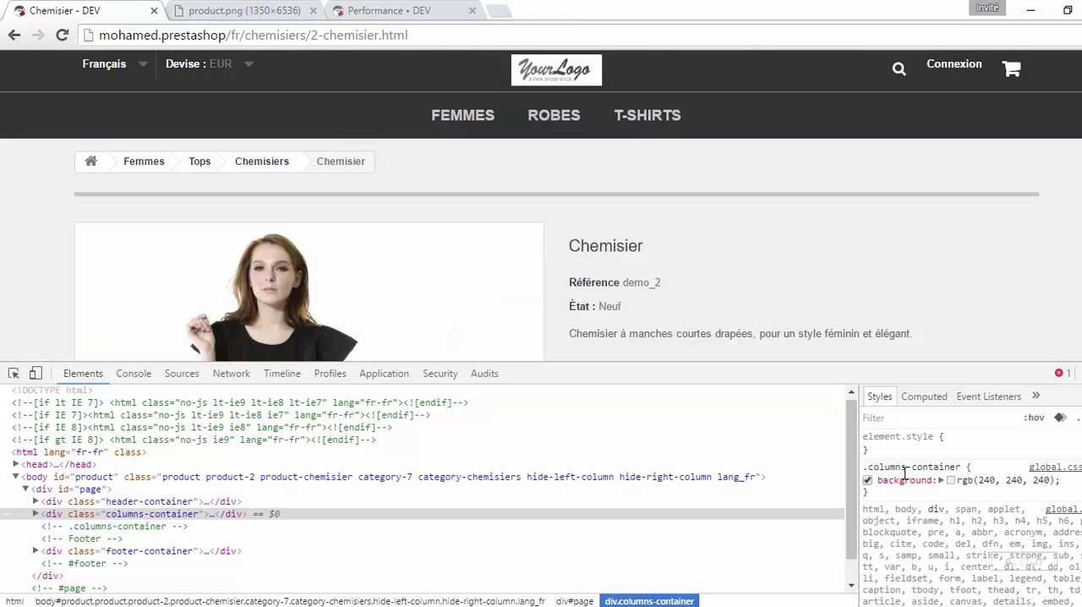
left_click(905, 468)
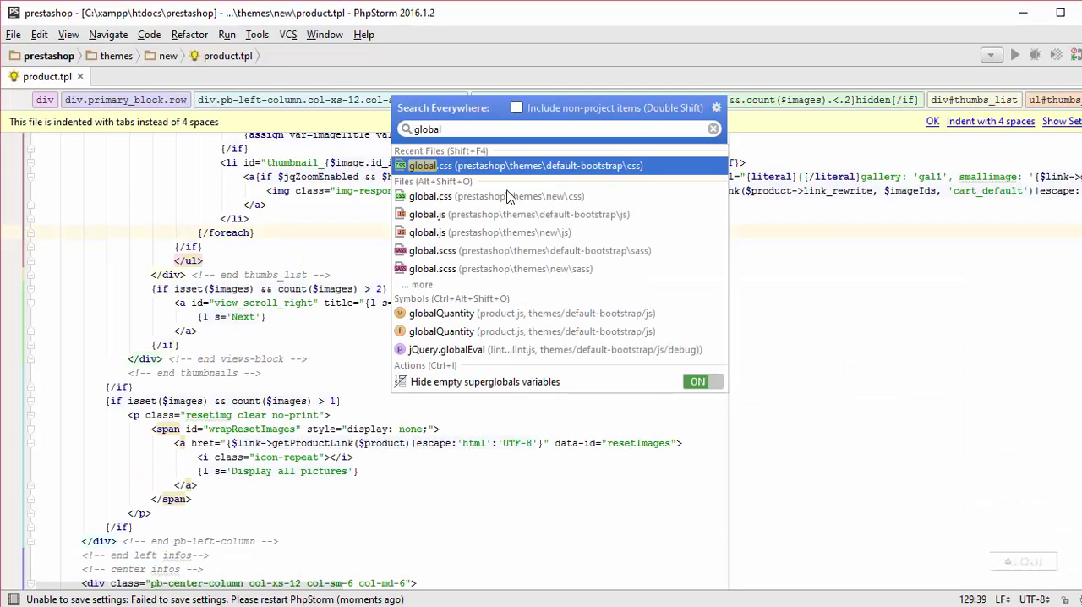
Replace rgb(240, 240, 240) with #FFFFFF at line 7698 of themes/new/css/global.css.
left_click(450, 196)
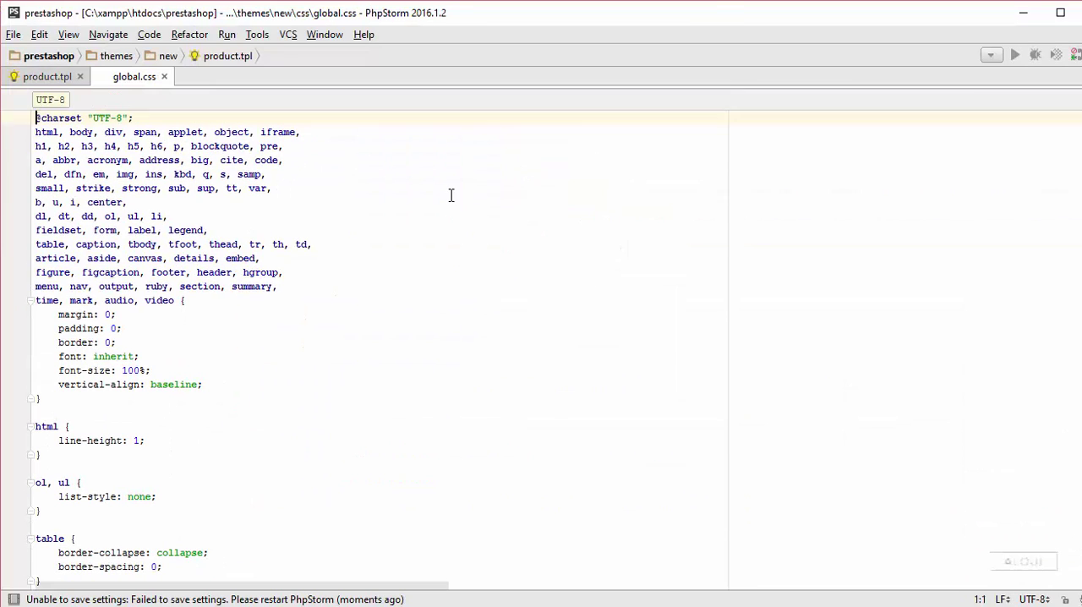
left_click(359, 273)
key("ctrl+g")
type("698")
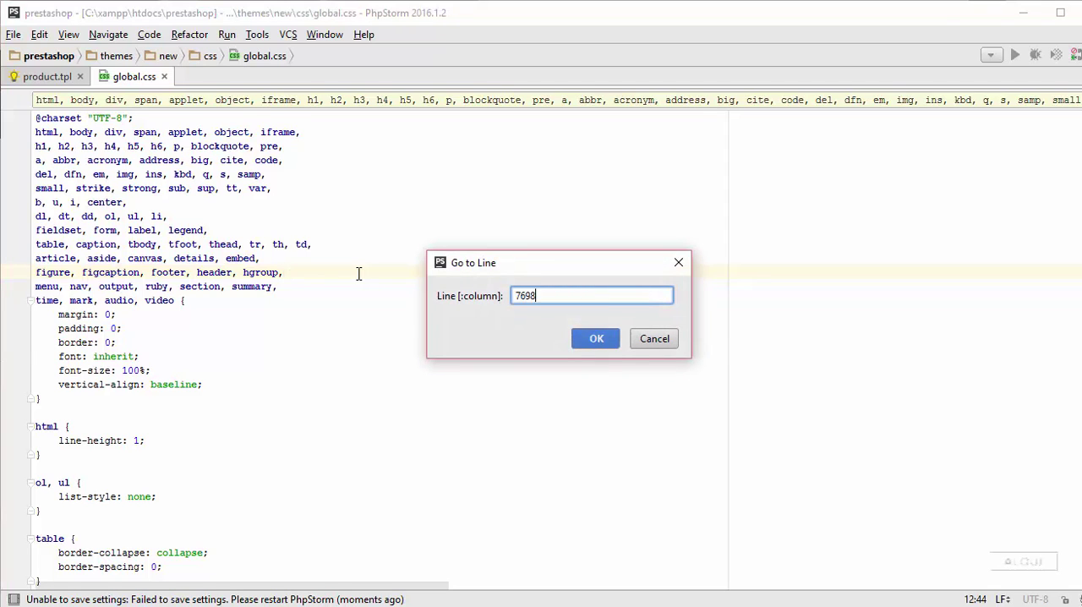
key("Return")
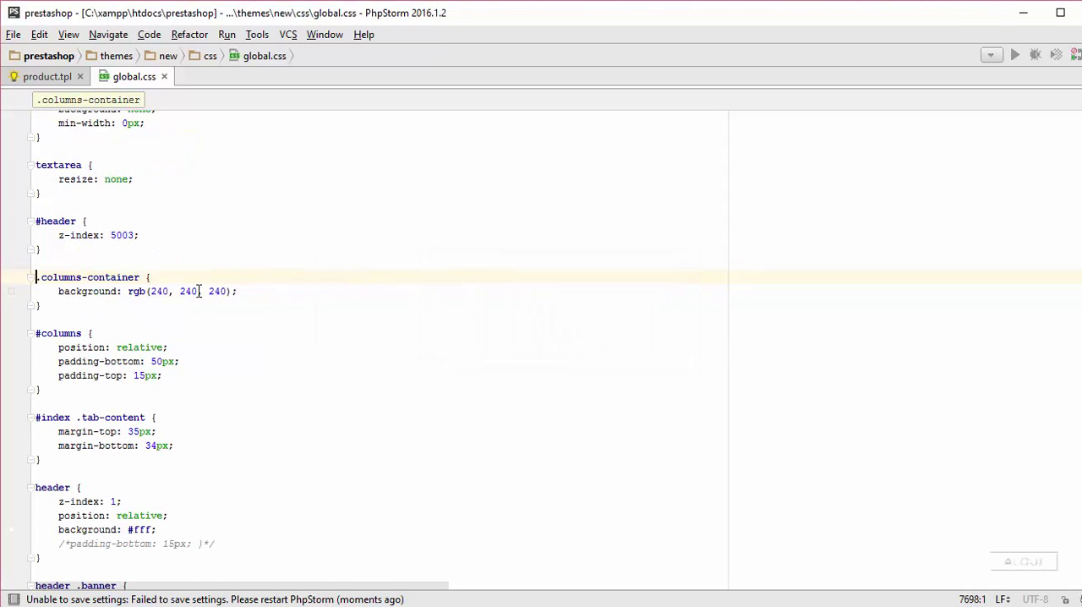
mouse_move(122, 291)
left_mouse_down()
mouse_move(247, 283)
mouse_move(233, 288)
left_mouse_up()
type("#FFFFFF;")
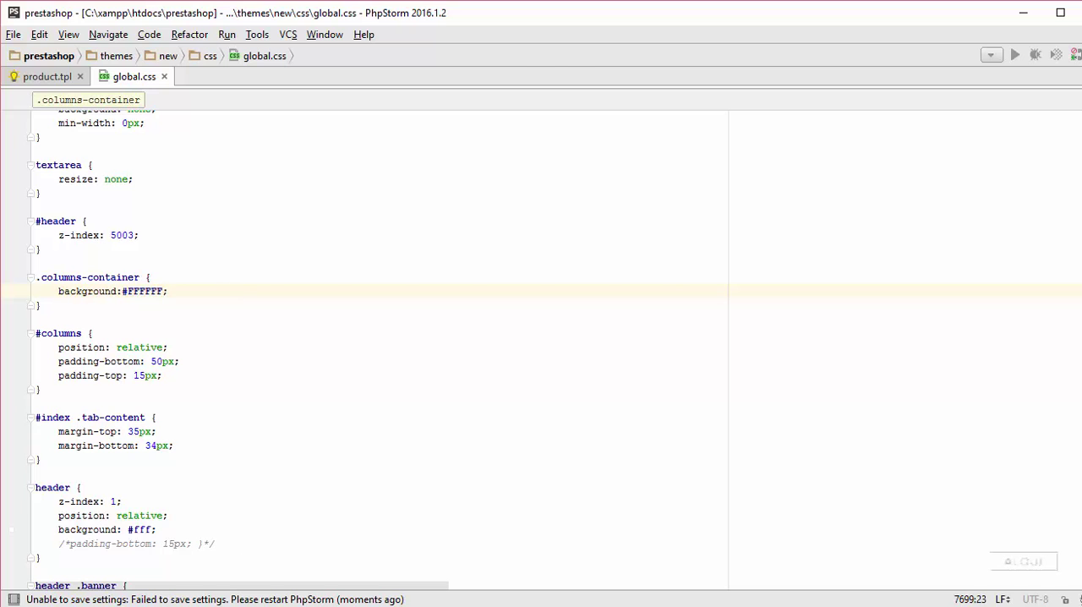
key("alt+Tab")
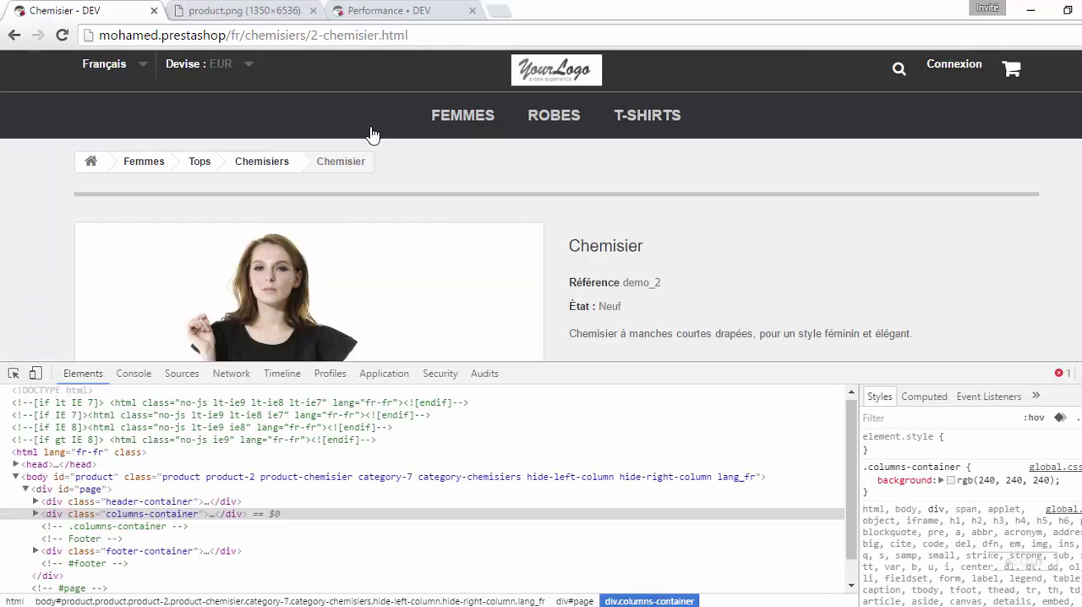
Pick div#image-block to reveal its 1px solid #dbdbdb border, then return to PhpStorm.
left_click(193, 10)
left_click(126, 8)
left_click(14, 373)
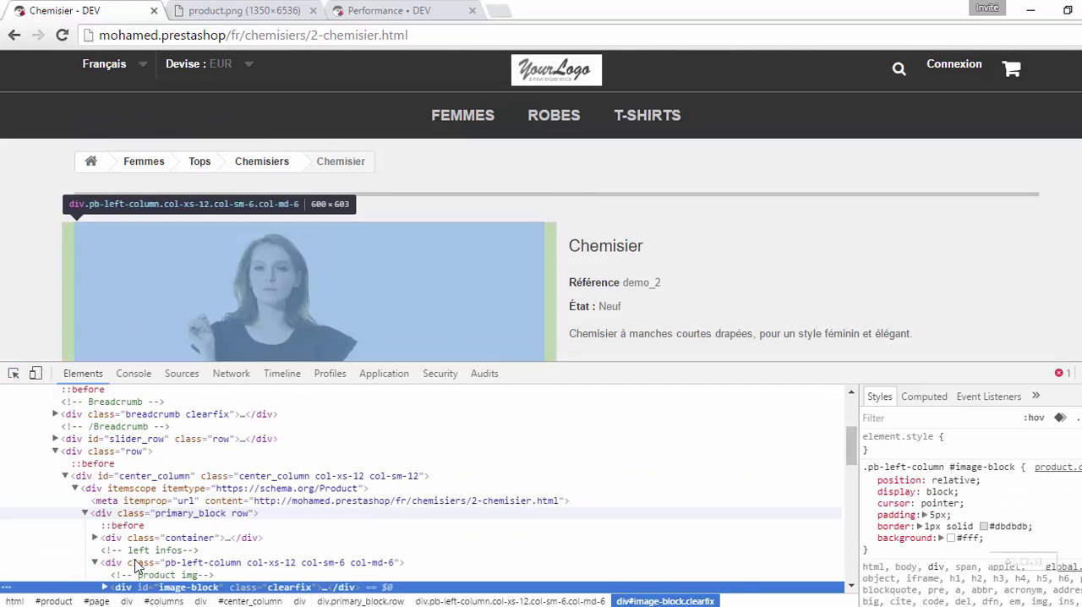
left_click(78, 309)
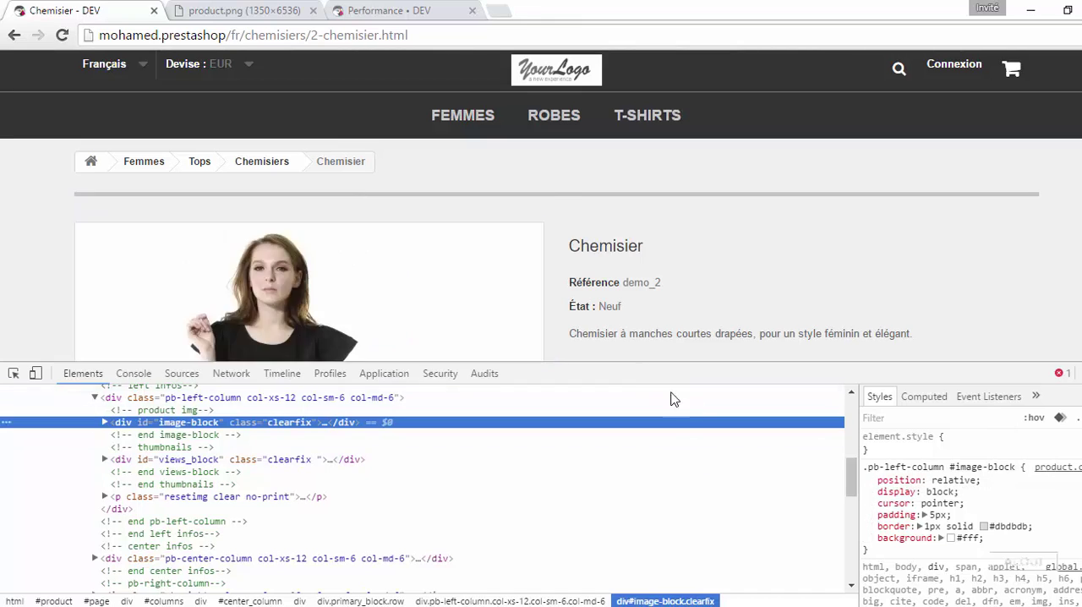
key("alt+Tab")
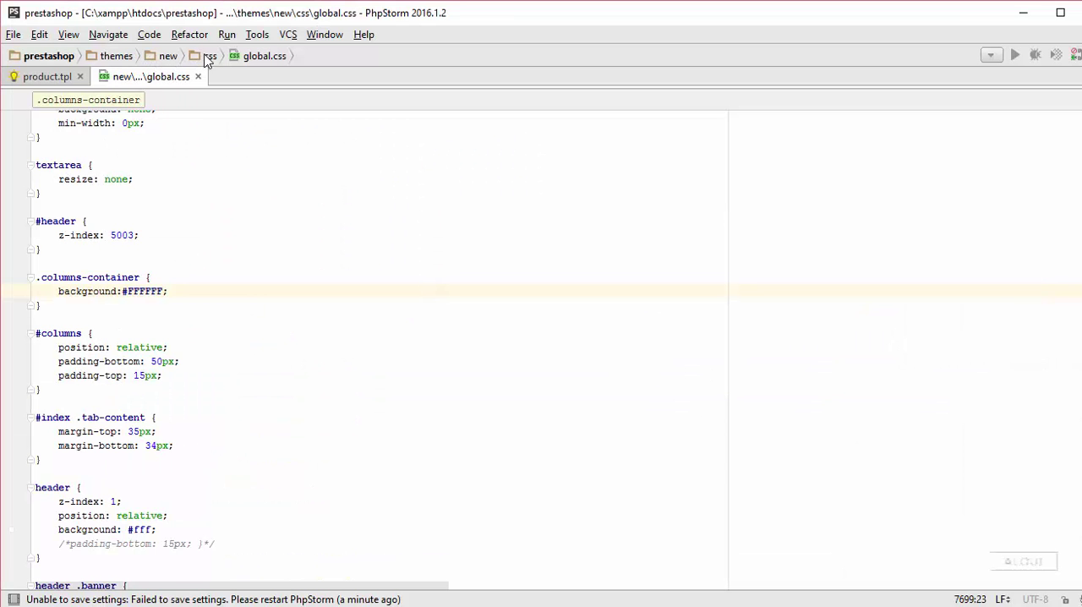
Open the new theme's css/product.css from the Project tree.
double_click(208, 56)
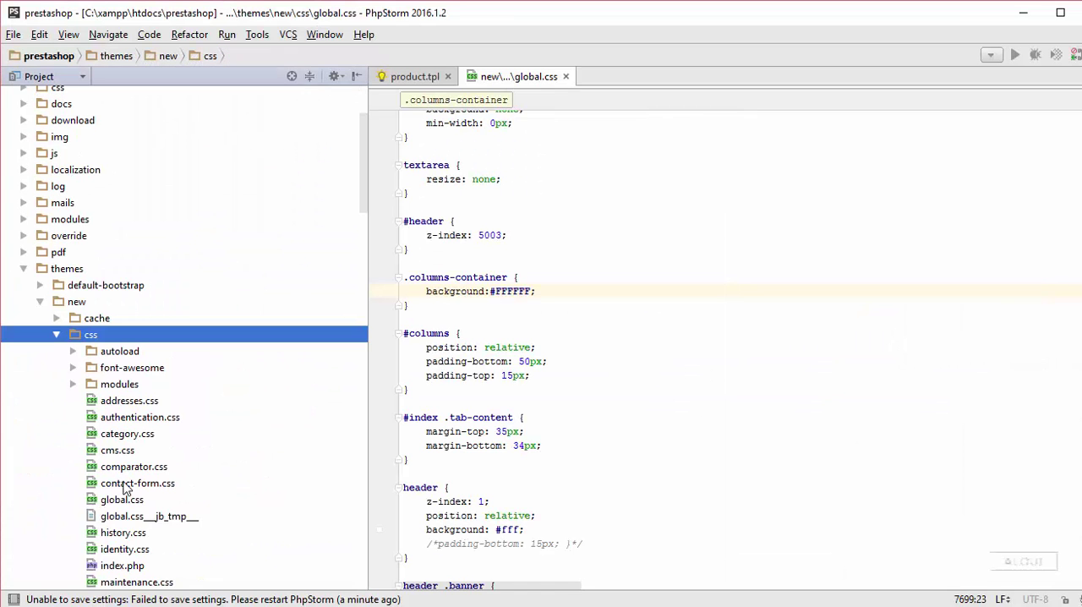
left_click(127, 483)
scroll(120, 456, "down", 2)
scroll(120, 456, "down", 1)
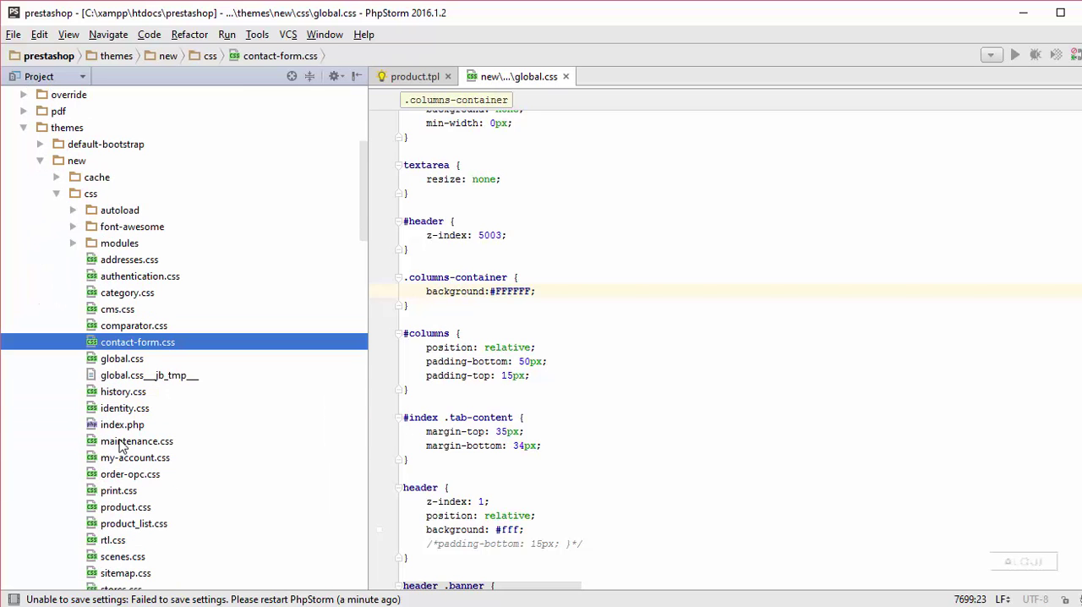
scroll(119, 511, "down", 2)
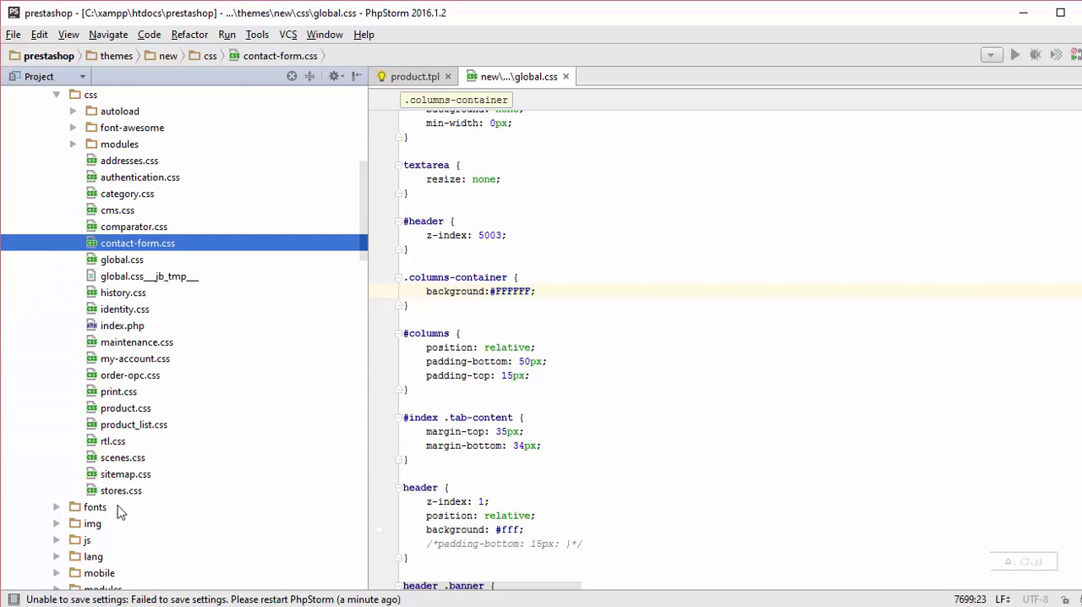
double_click(118, 410)
key("alt+Tab")
key("alt+Tab")
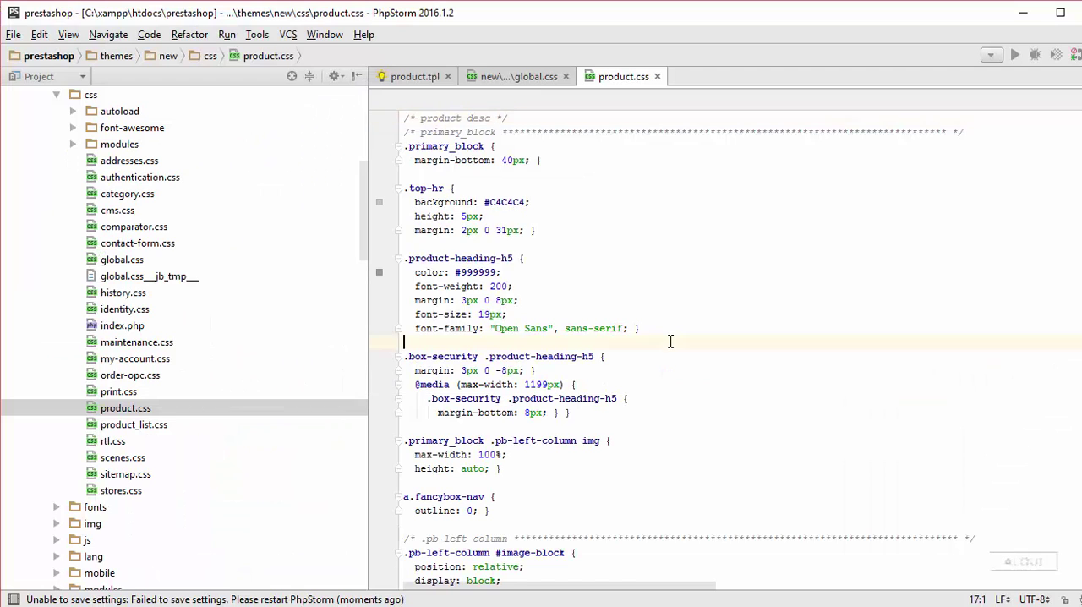
At line 32, change the image block border from 1px solid #dbdbdb to none.
key("ctrl+g")
type("32")
key("Return")
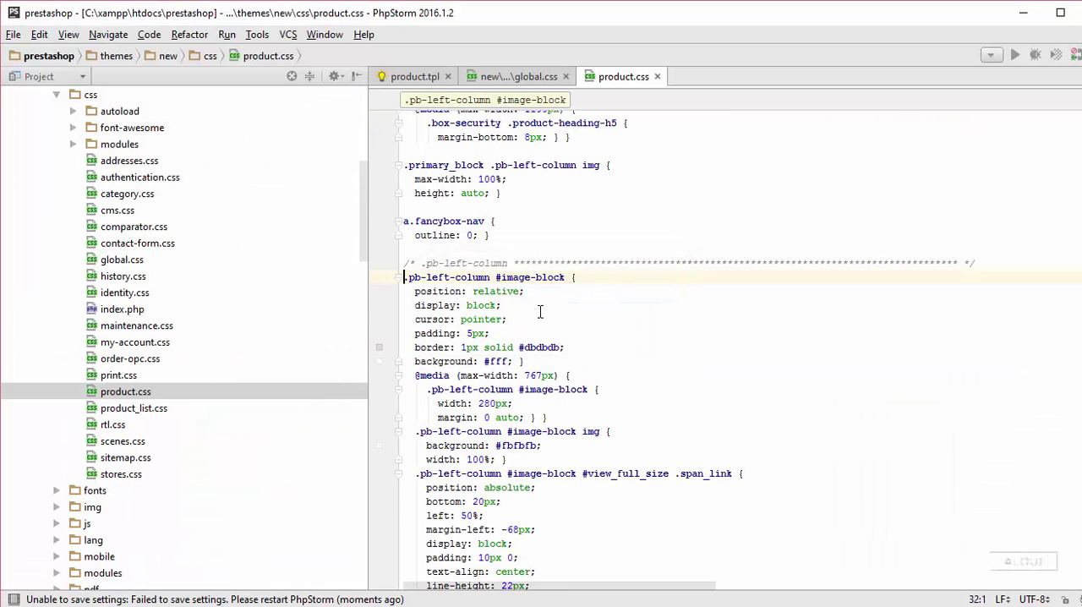
left_click(502, 361)
double_click(506, 361)
left_click(525, 347)
double_click(545, 347)
key("BackSpace")
key("BackSpace")
key("BackSpace")
key("BackSpace")
type("border: none;")
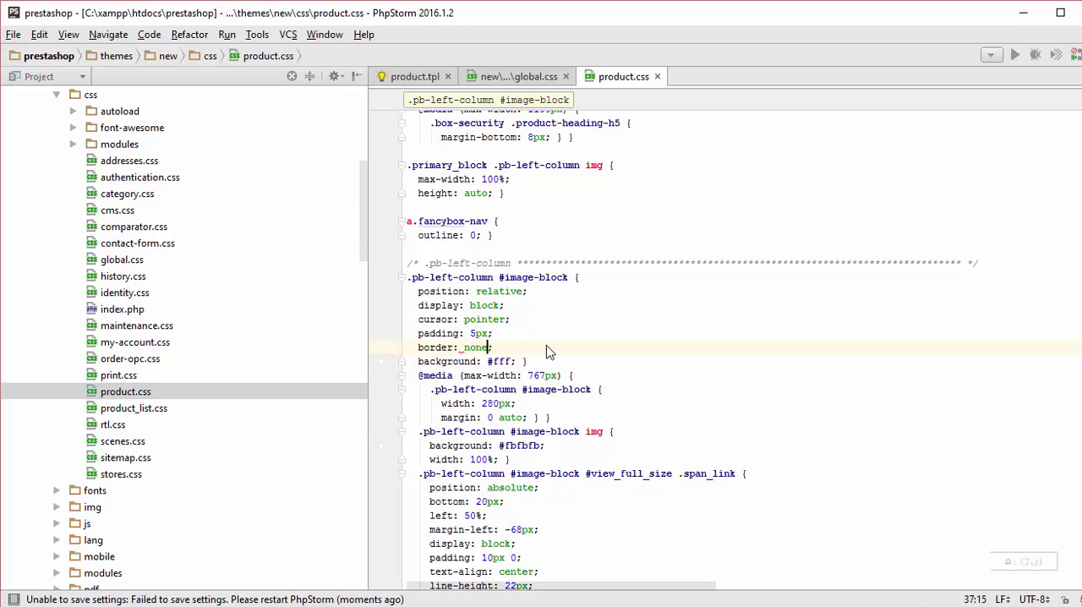
key("alt+Tab")
key("alt+Tab")
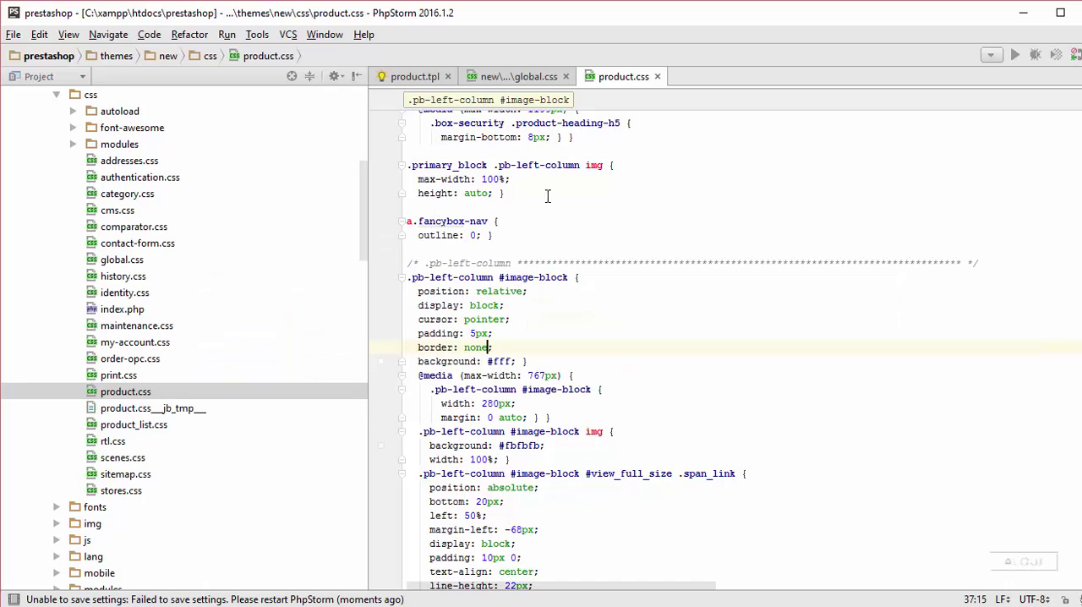
key("alt+Tab")
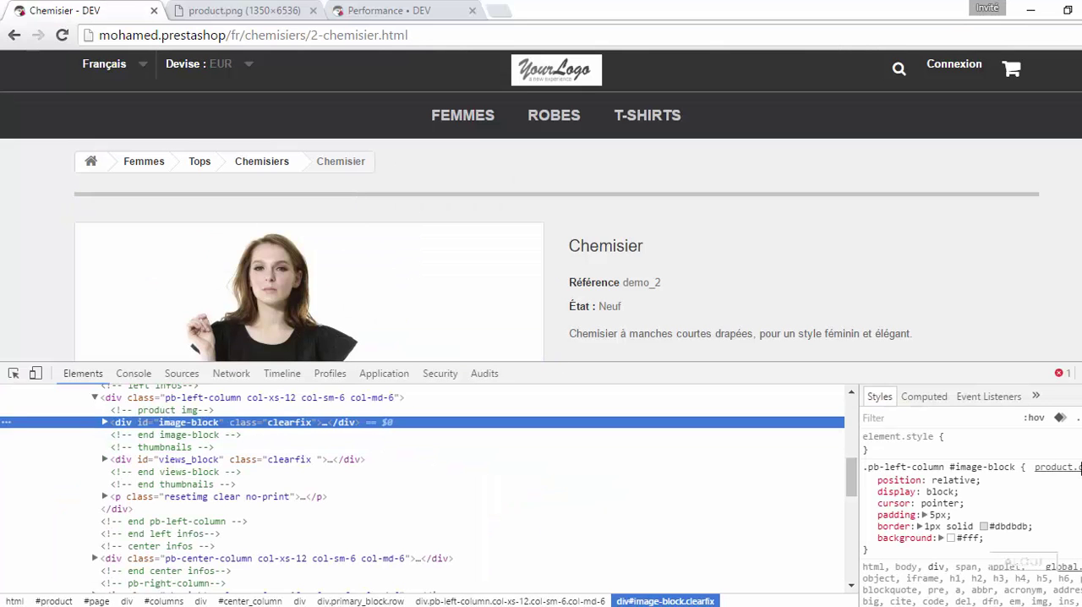
Preview the image block border as none and compare the page with the headphones design.
left_click(1005, 524)
type("none")
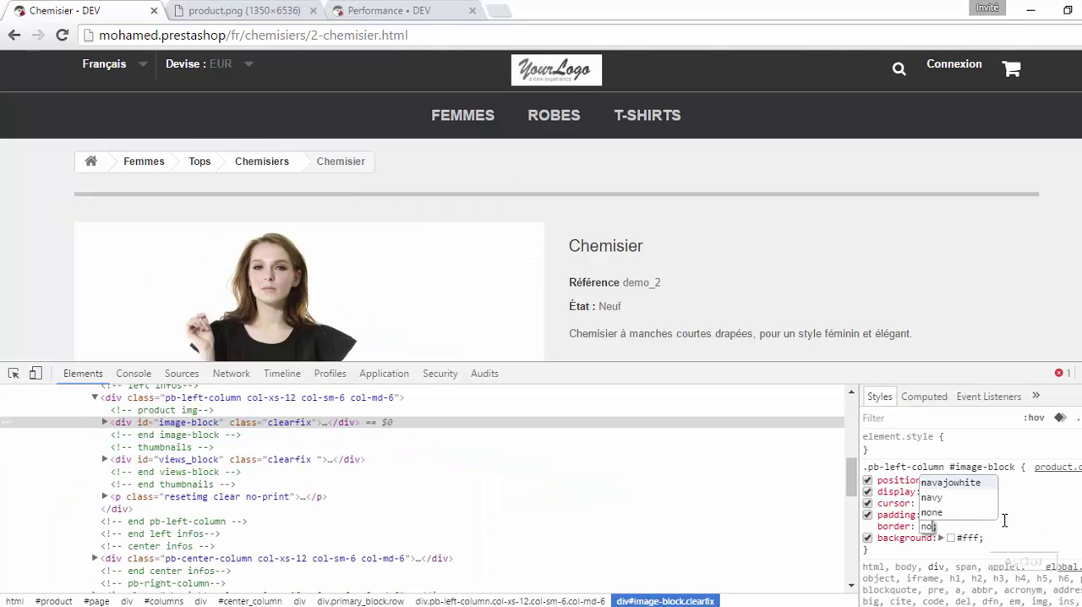
key("Tab")
scroll(318, 276, "down", 3)
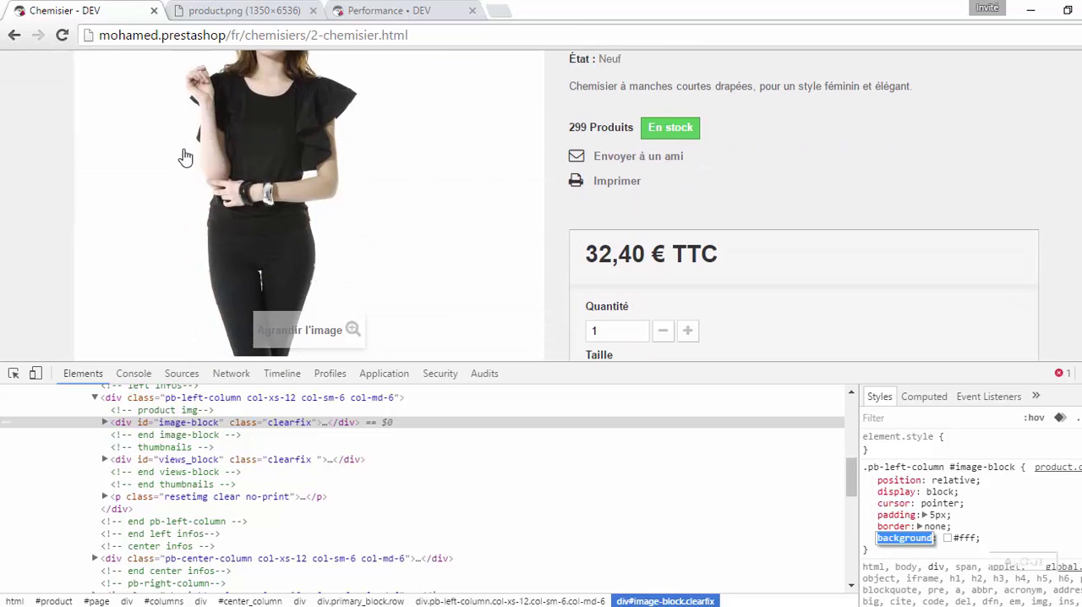
scroll(52, 235, "down", 2)
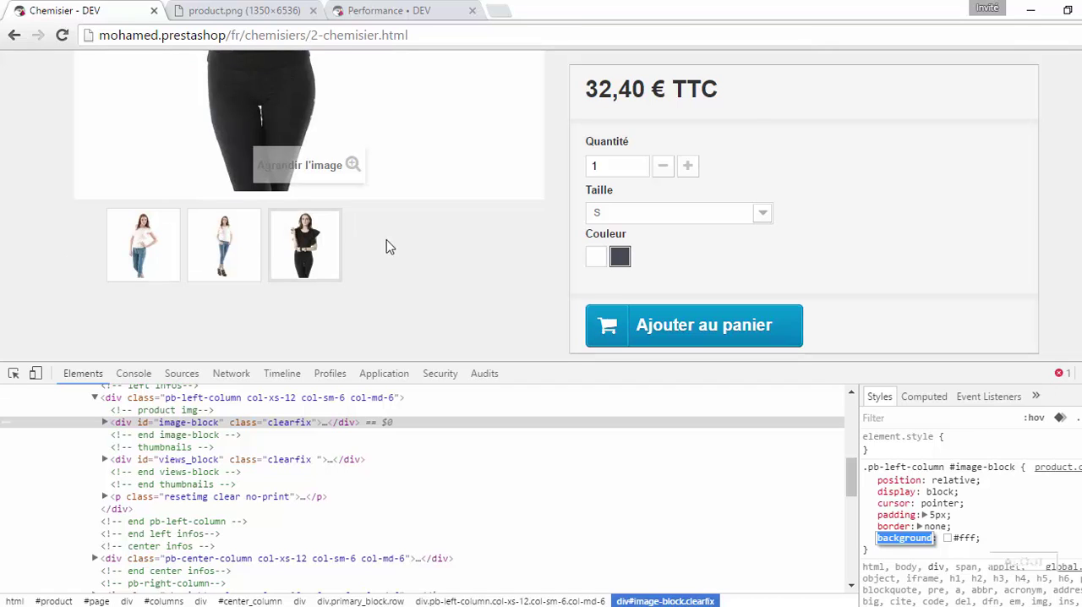
left_click(189, 10)
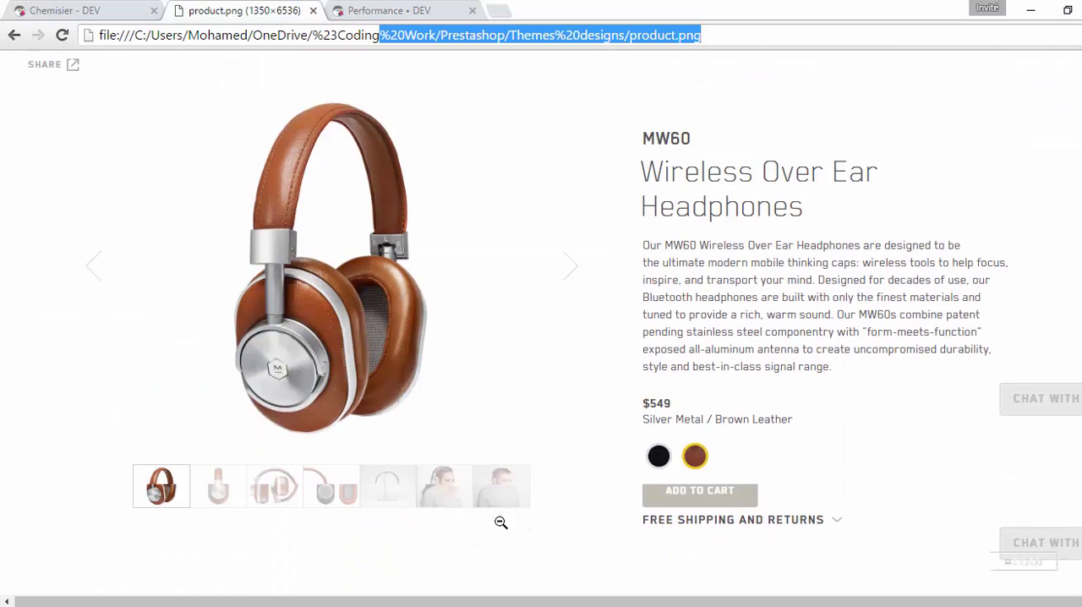
scroll(313, 452, "down", 1)
left_click(111, 10)
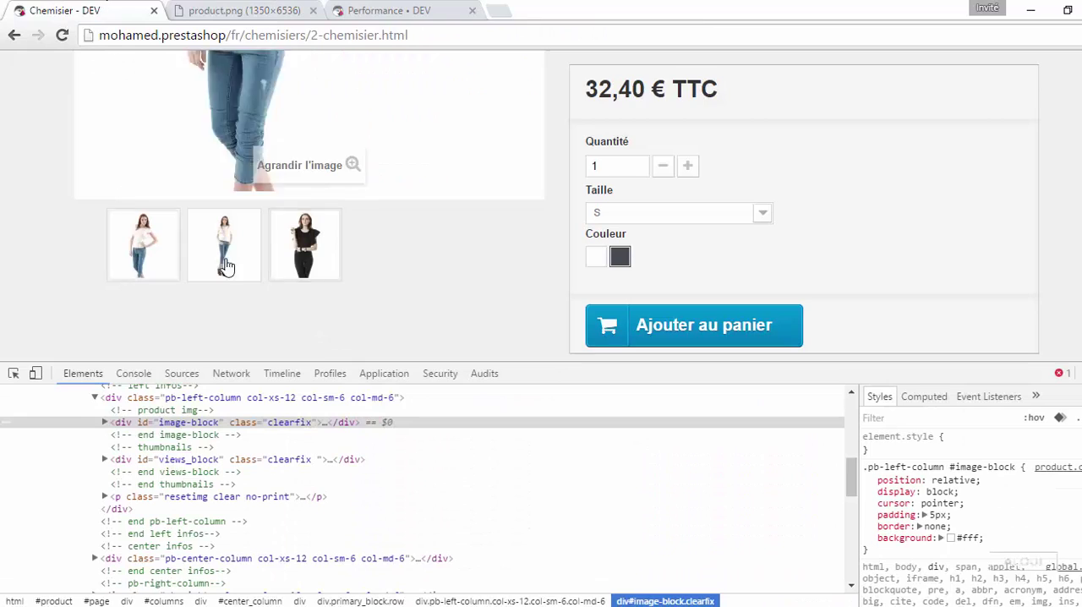
left_click(243, 12)
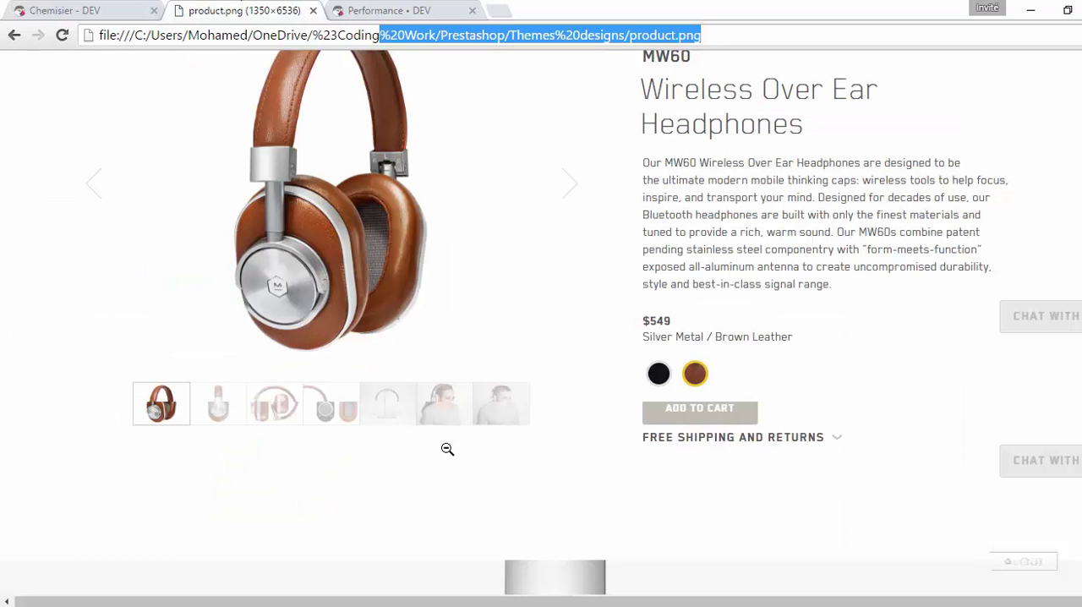
left_click(87, 8)
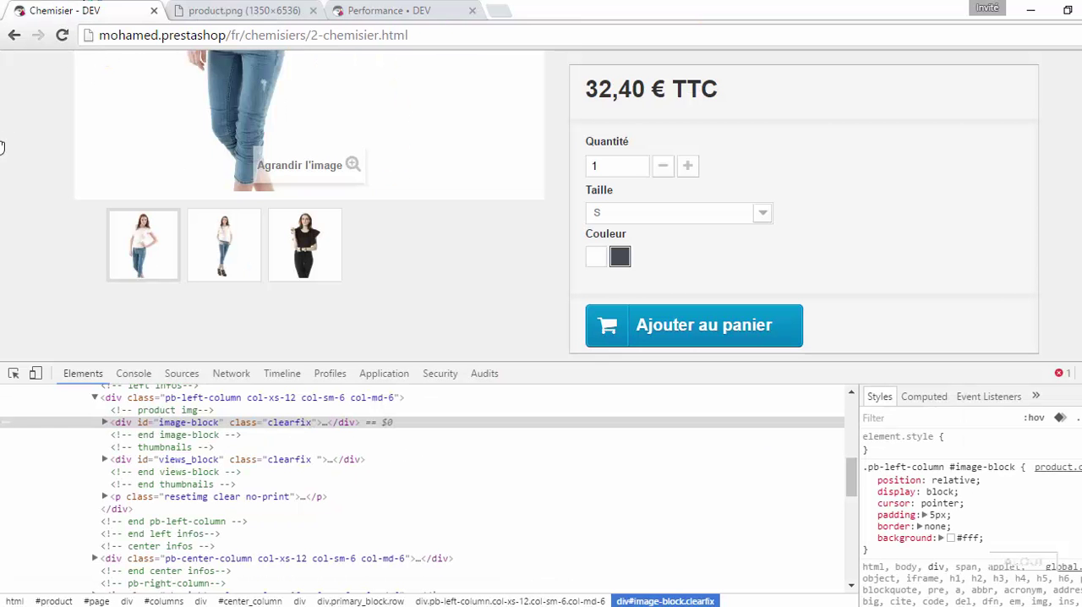
Inspect the first thumbnail, trial a dark red border colour, cancel it, and select its link.
right_click(119, 267)
left_click(181, 493)
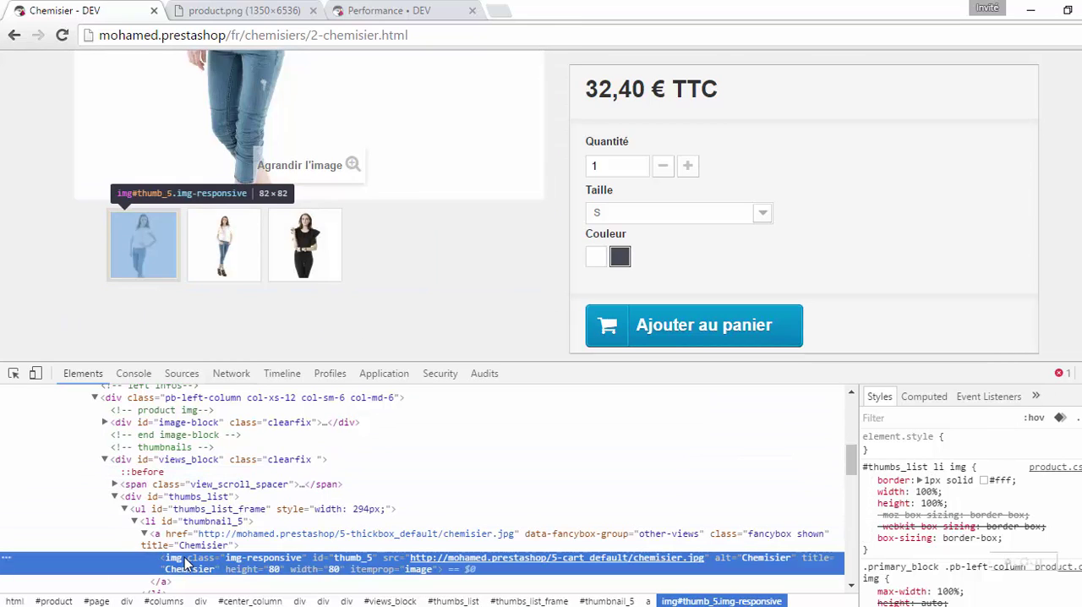
scroll(980, 563, "down", 2)
scroll(973, 550, "down", 1)
scroll(963, 537, "down", 2)
scroll(956, 525, "down", 2)
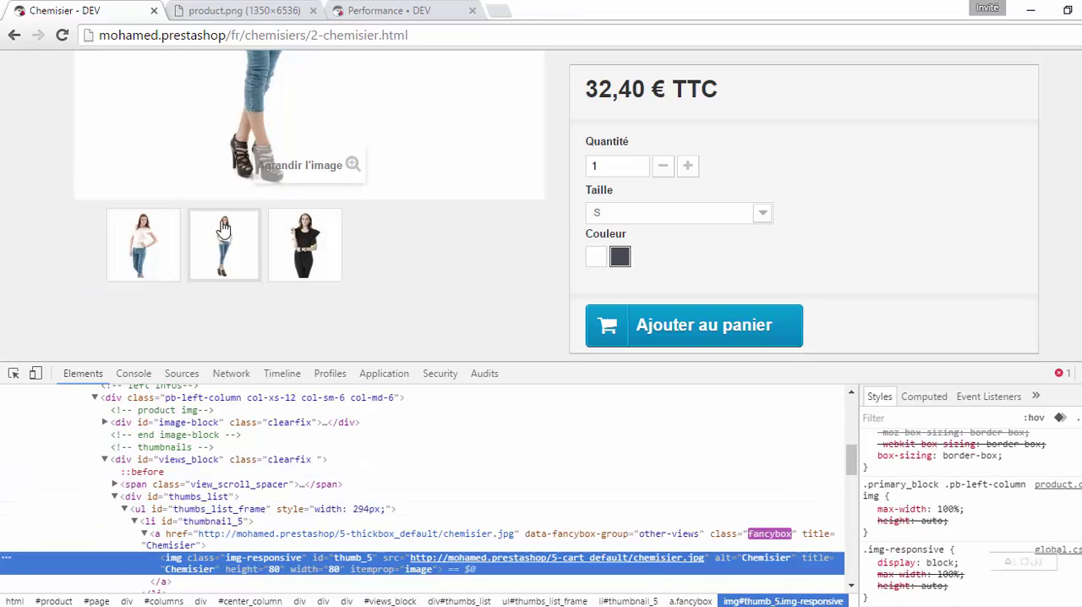
right_click(165, 251)
left_click(206, 481)
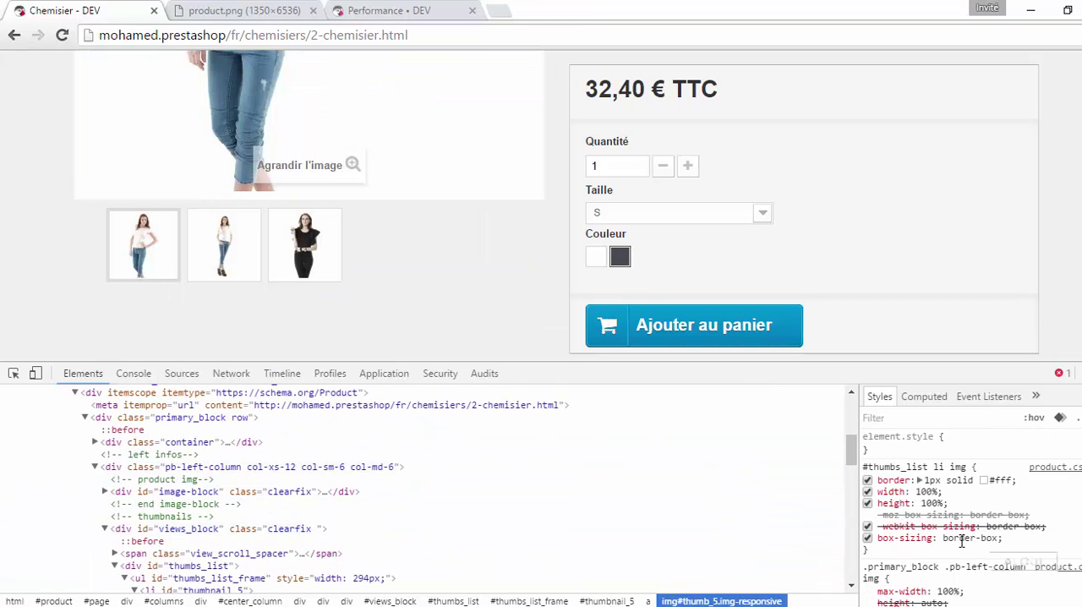
left_click(984, 480)
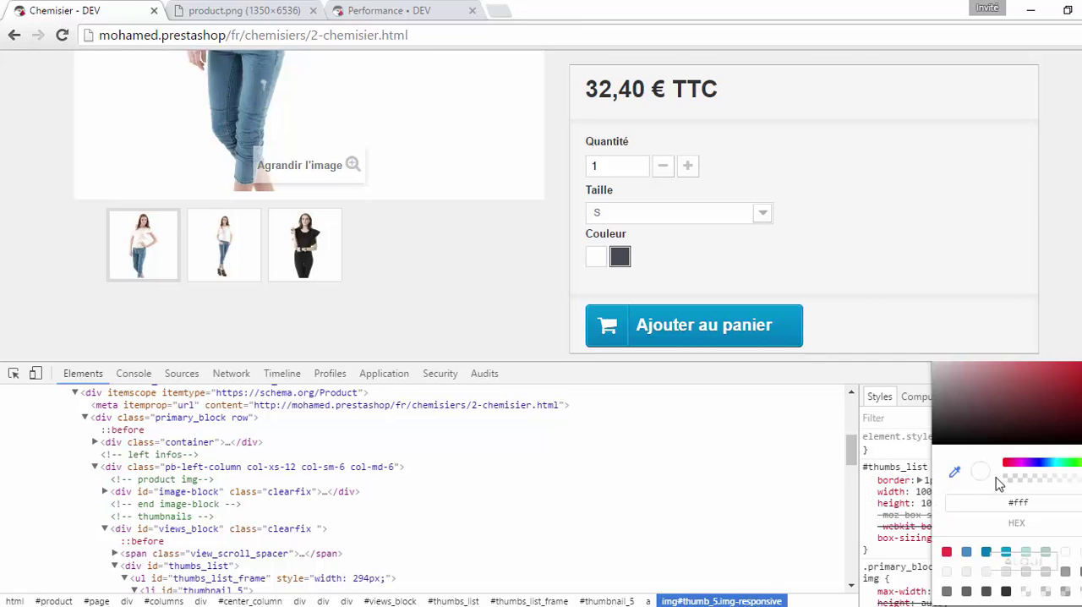
left_click_drag(1057, 407, 1079, 396)
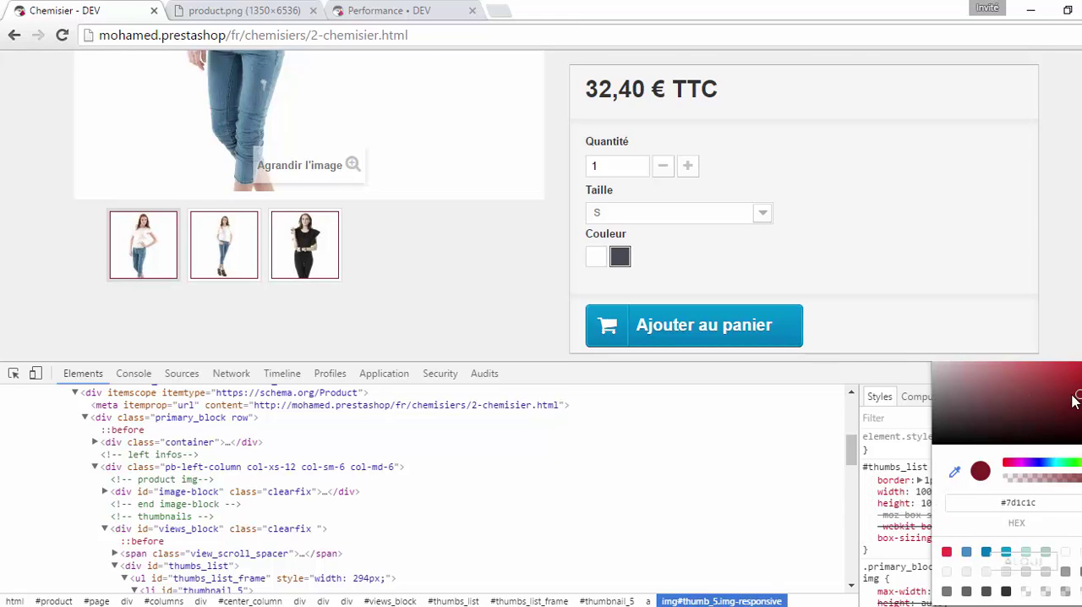
key("Escape")
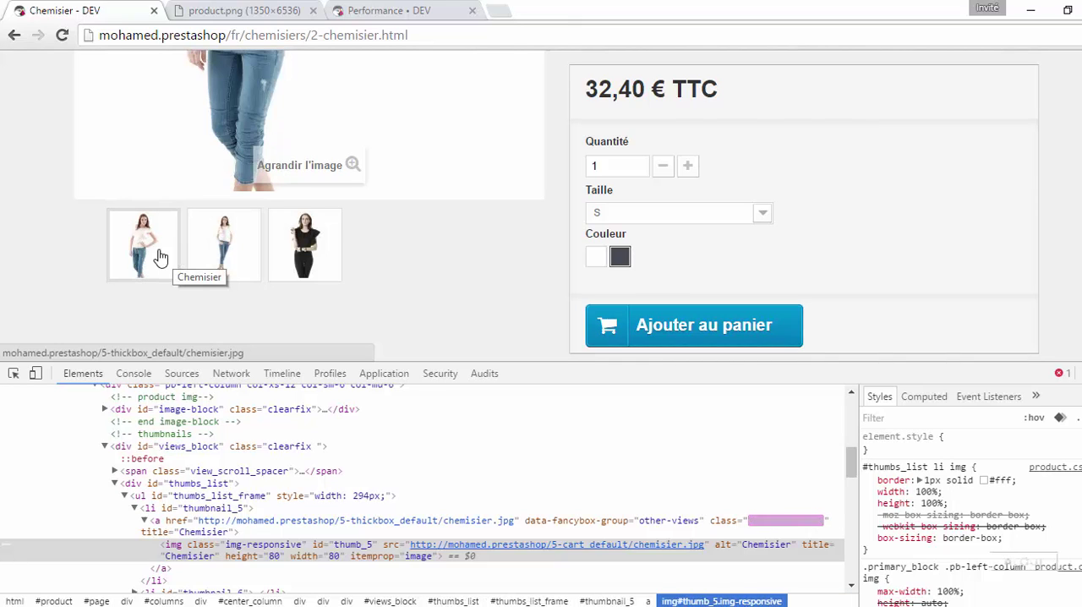
left_click(788, 521)
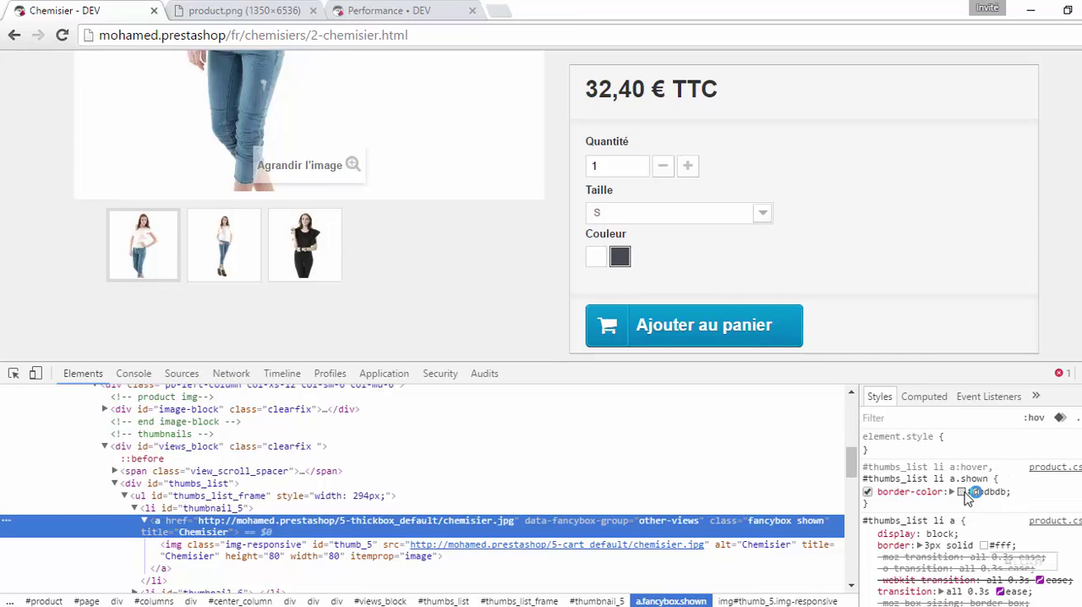
Preview the #thumbs_list li a border at 1px instead of 3px solid #fff.
key("ctrl+Tab")
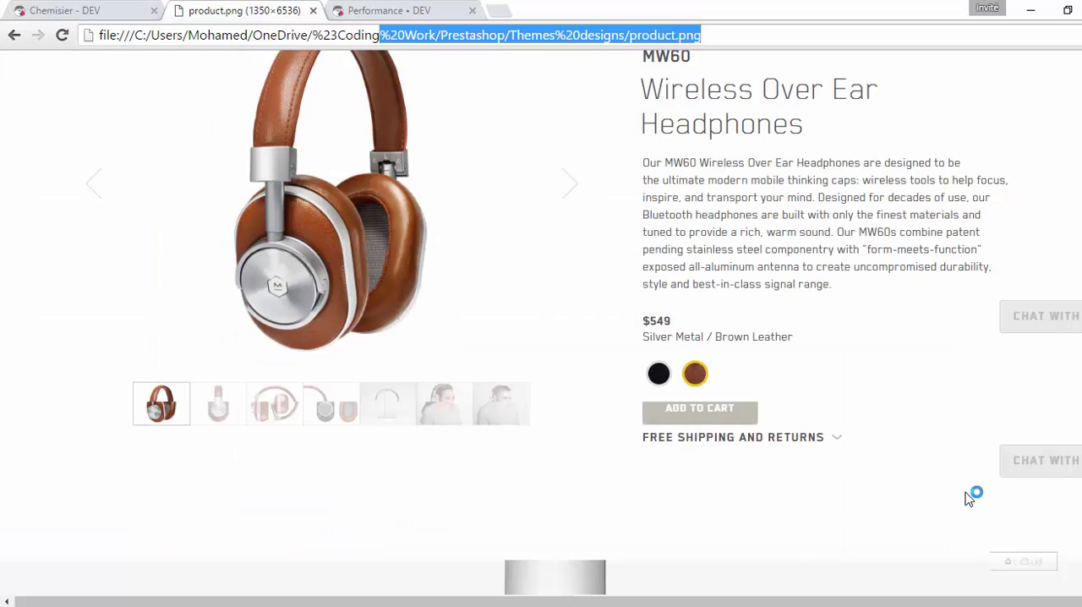
key("ctrl+shift+Tab")
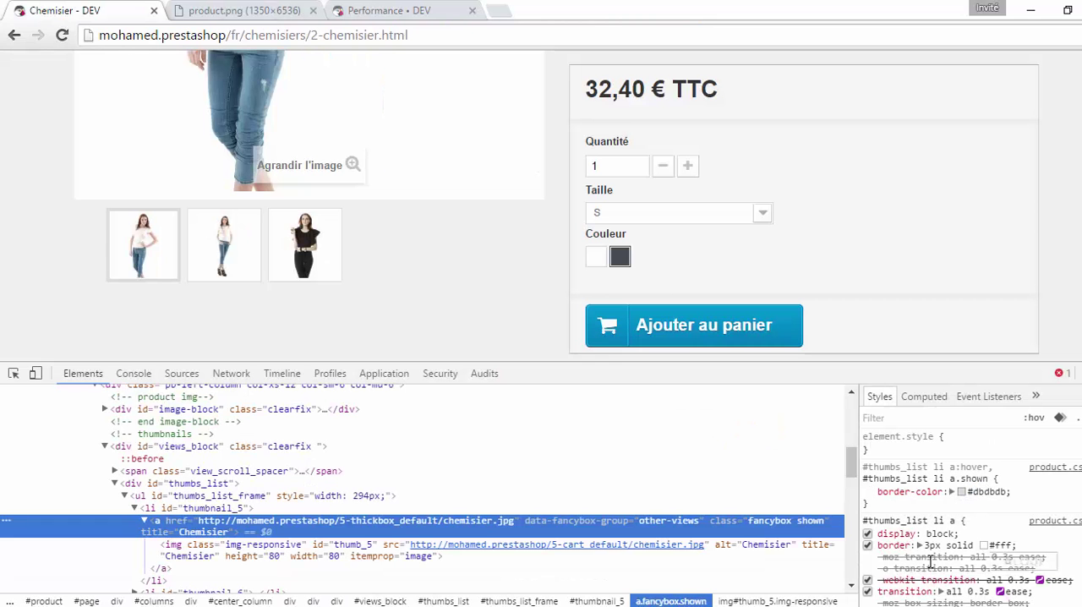
left_click(931, 545)
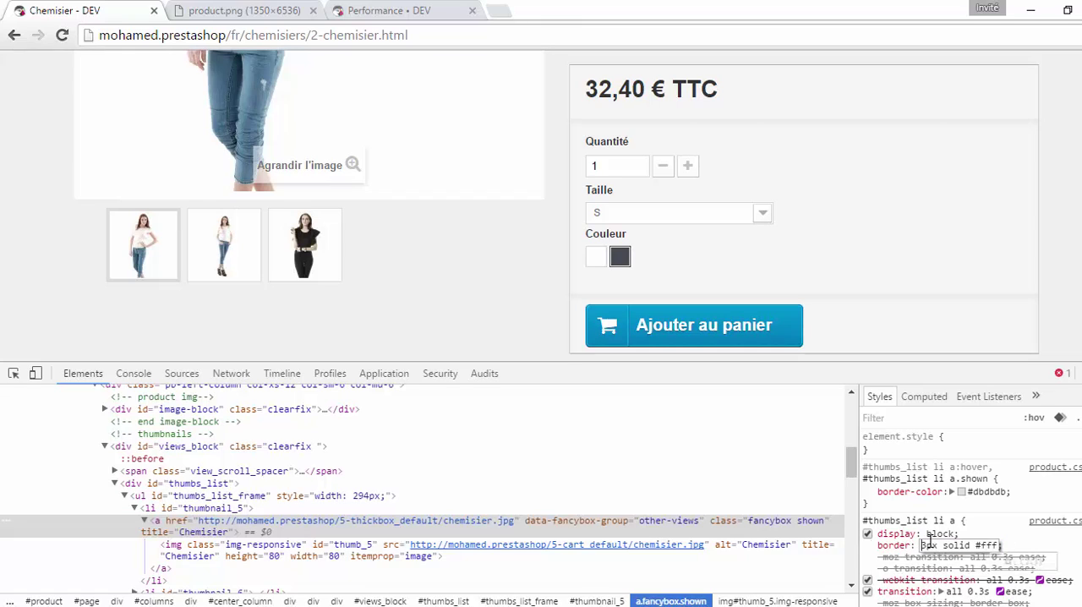
double_click(928, 546)
key("Down")
key("Up")
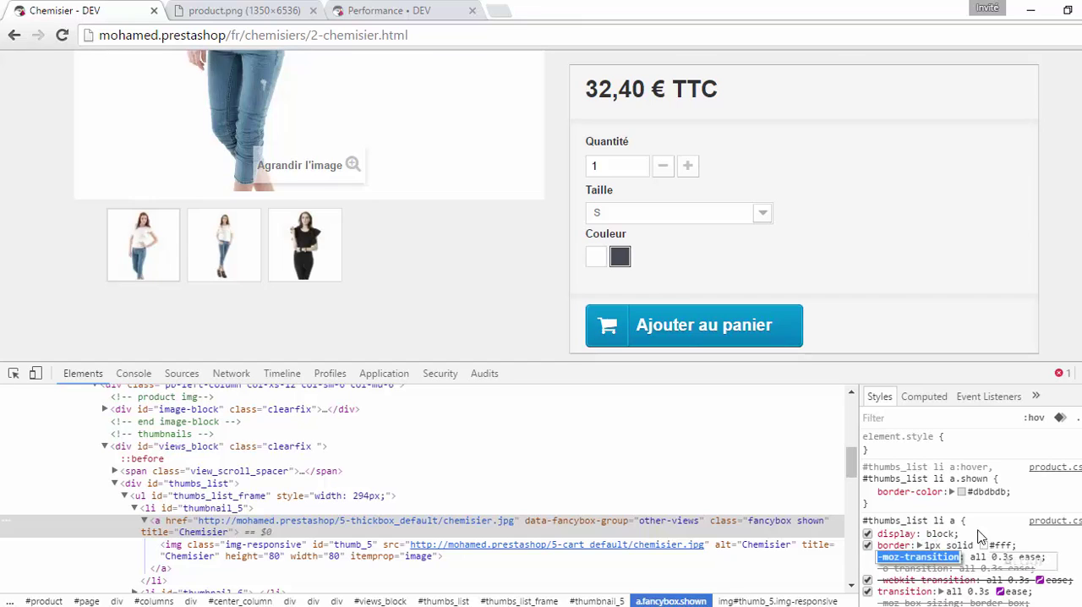
key("Tab")
Show the #thumbs_list li a rule at line 127 with the caret before 3px.
key("alt+Tab")
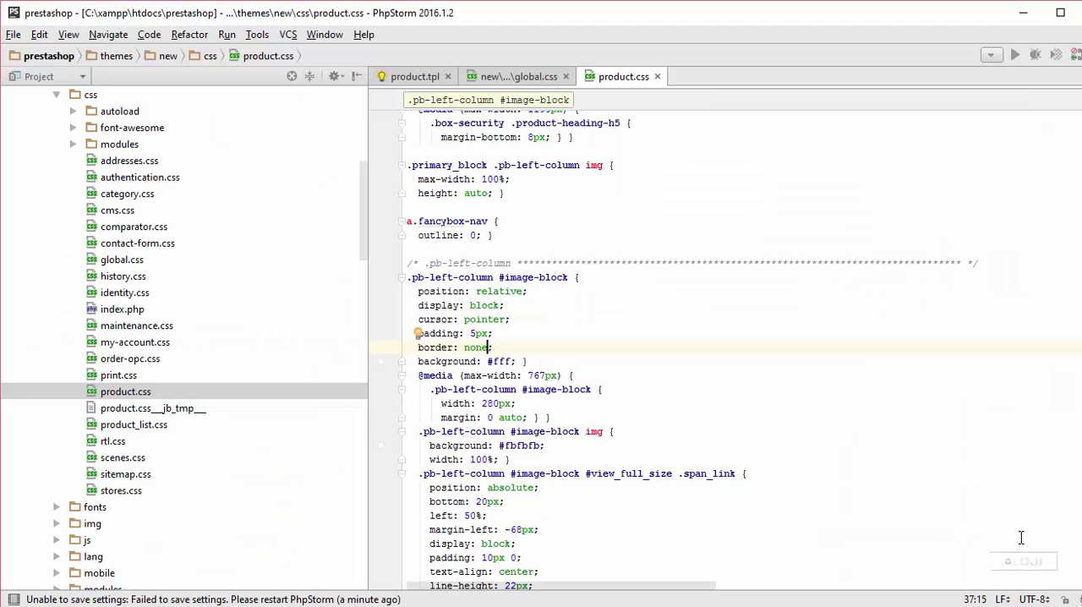
key("ctrl+g")
type("127")
key("Return")
left_click(489, 292)
key("alt+Tab")
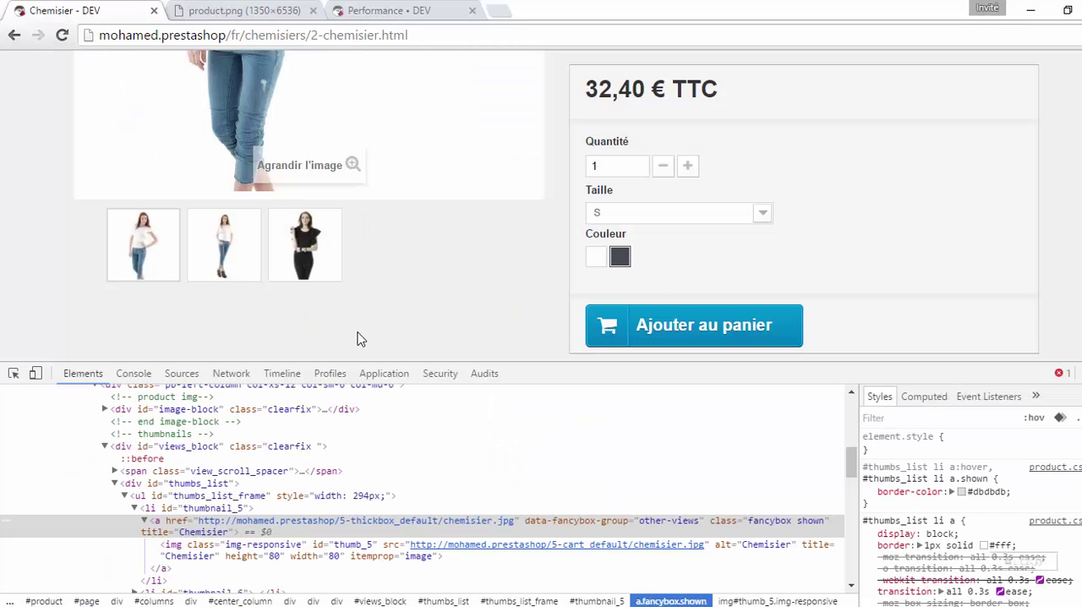
mouse_move(305, 244)
key("alt+Tab")
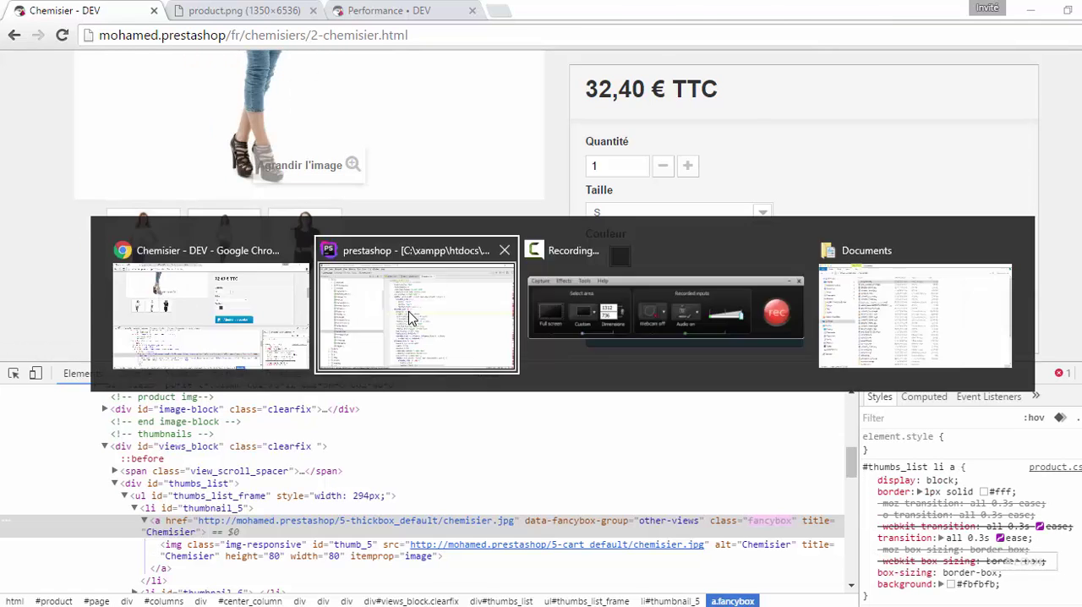
key("alt+Tab")
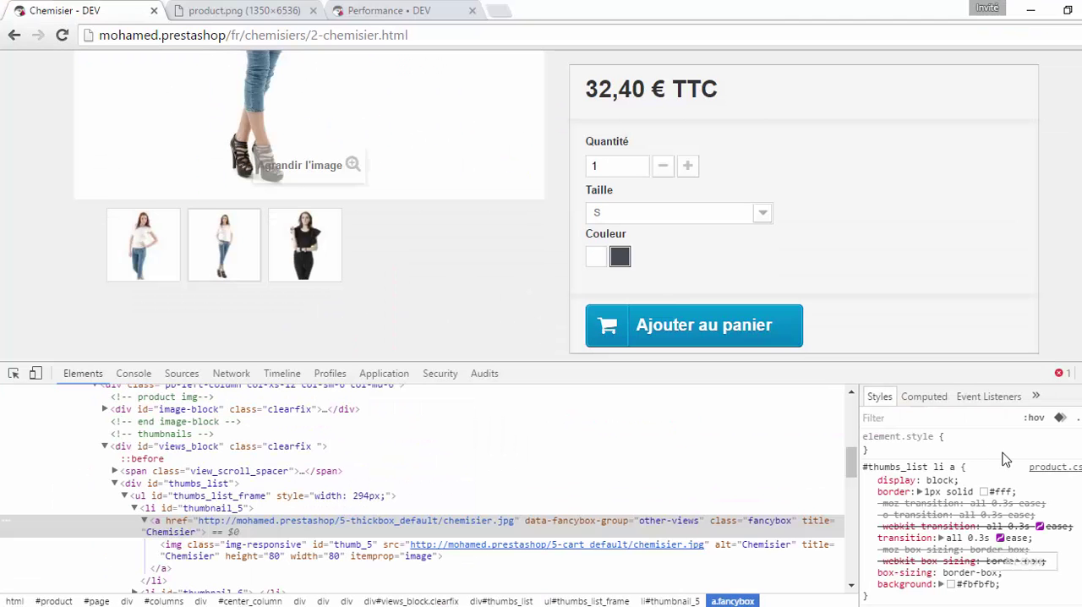
Close DevTools, reload the Chemisier page, and compare it twice with the headphones mockup.
key("F12")
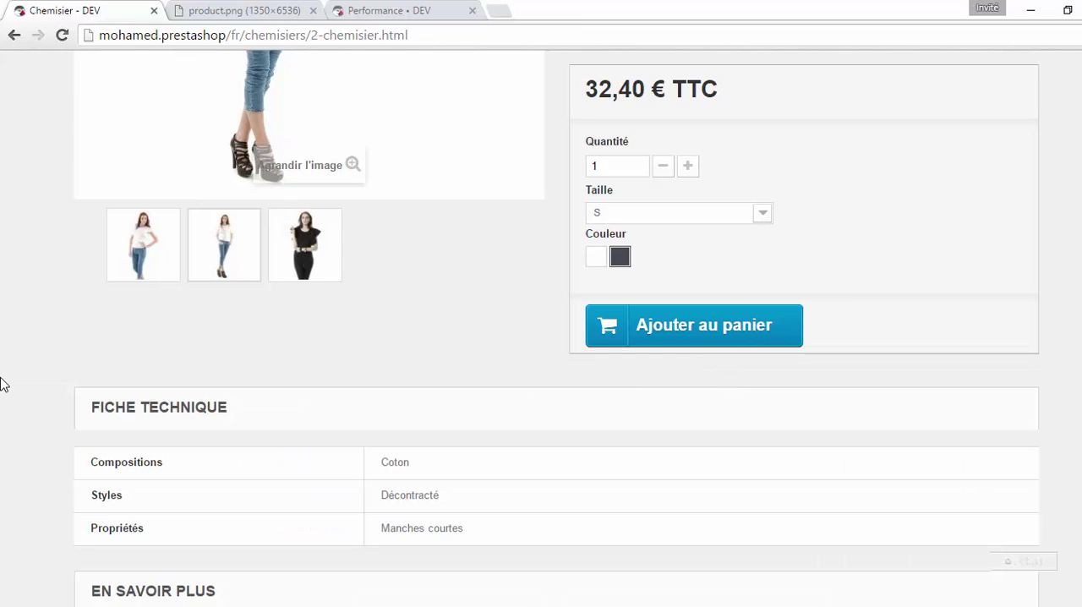
key("F5")
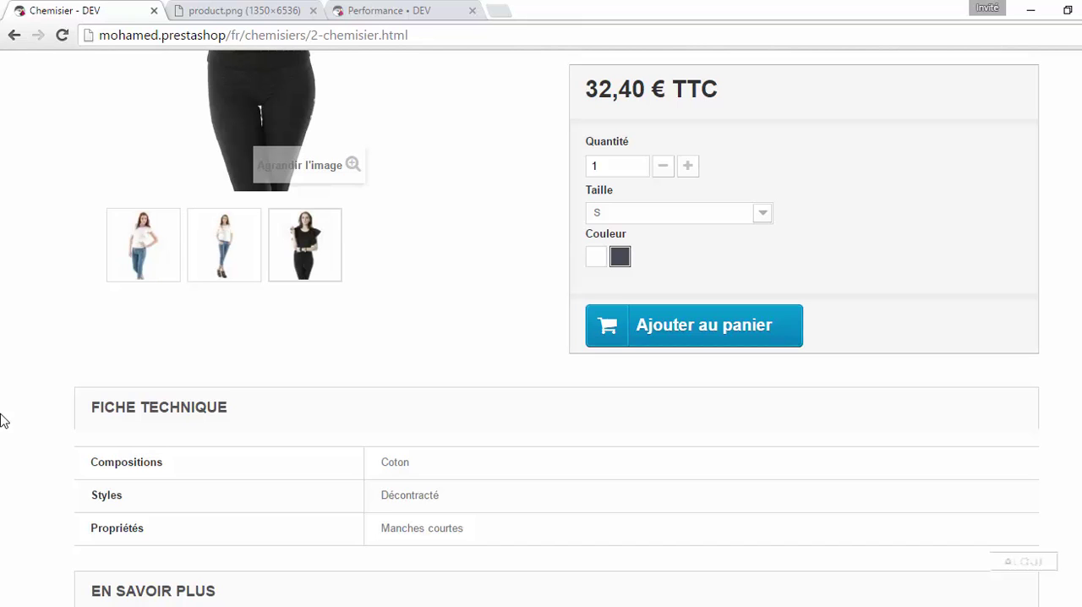
scroll(2, 421, "up", 4)
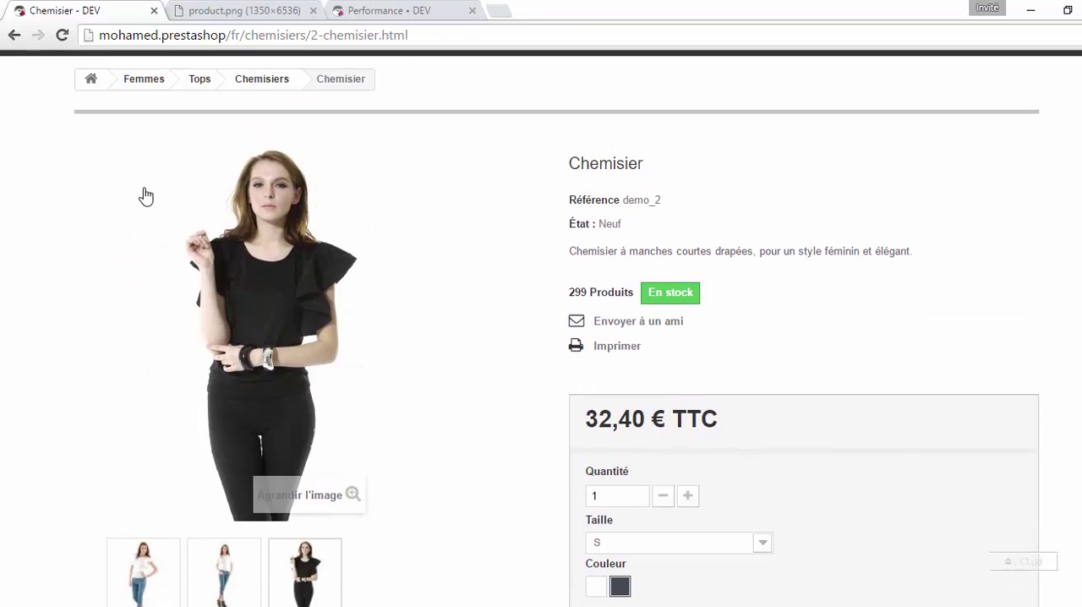
left_click(256, 7)
scroll(638, 181, "up", 2)
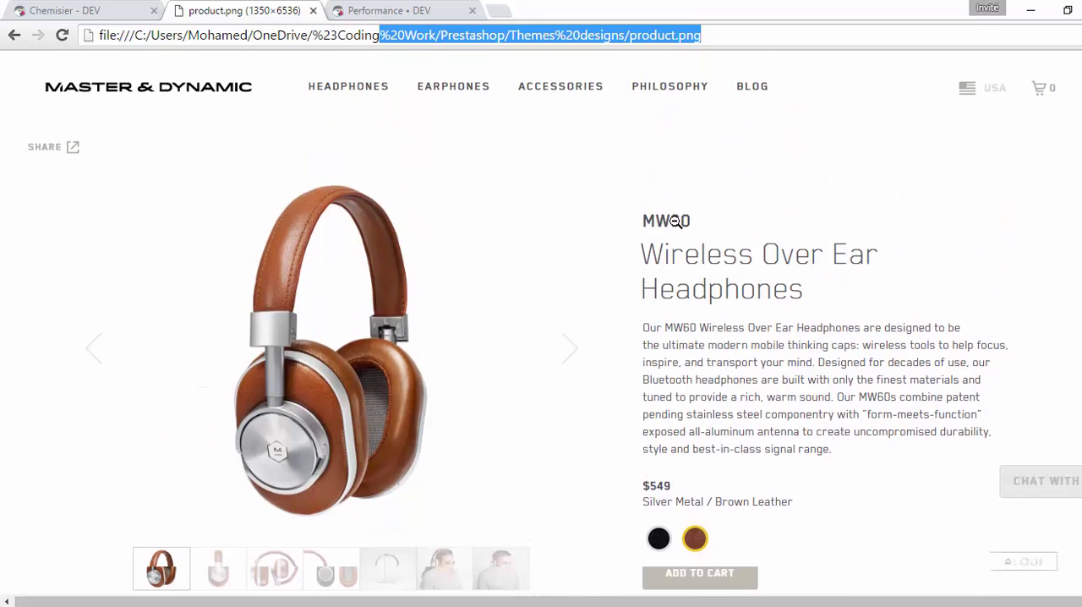
left_click(54, 7)
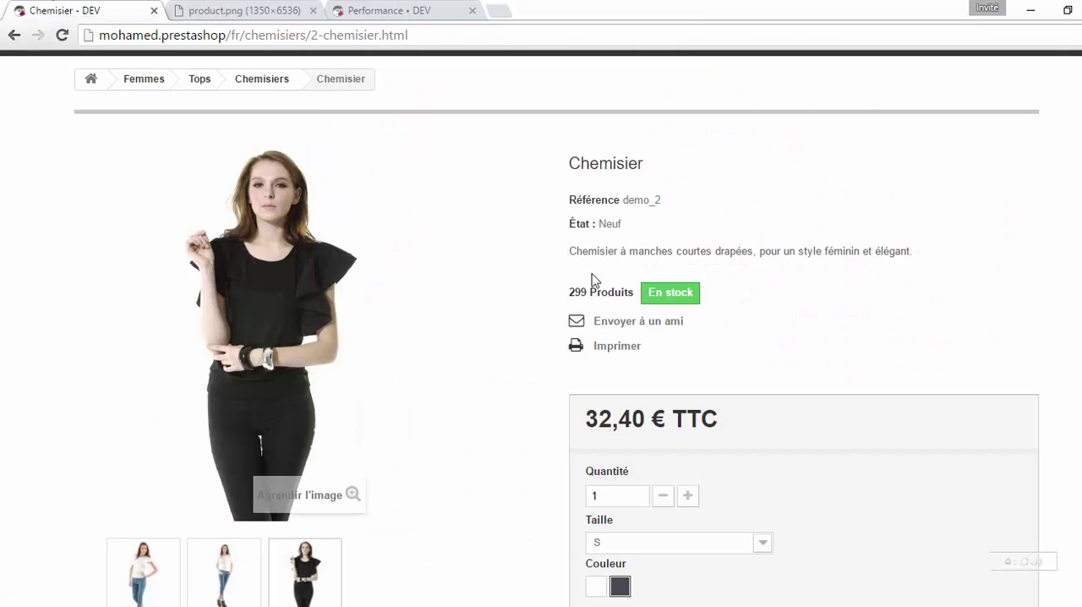
scroll(617, 296, "up", 1)
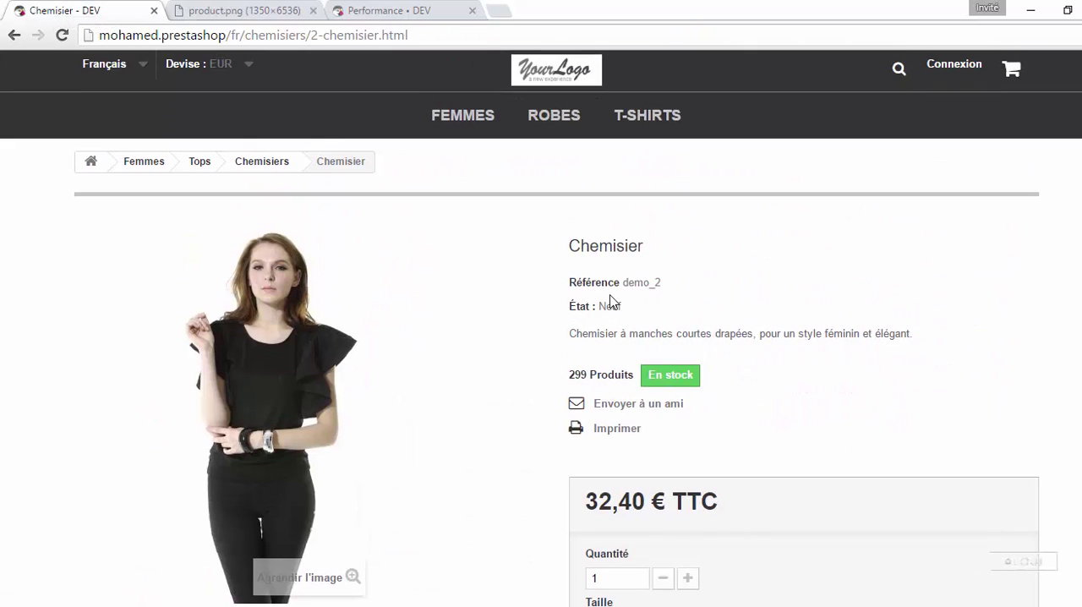
left_click(245, 10)
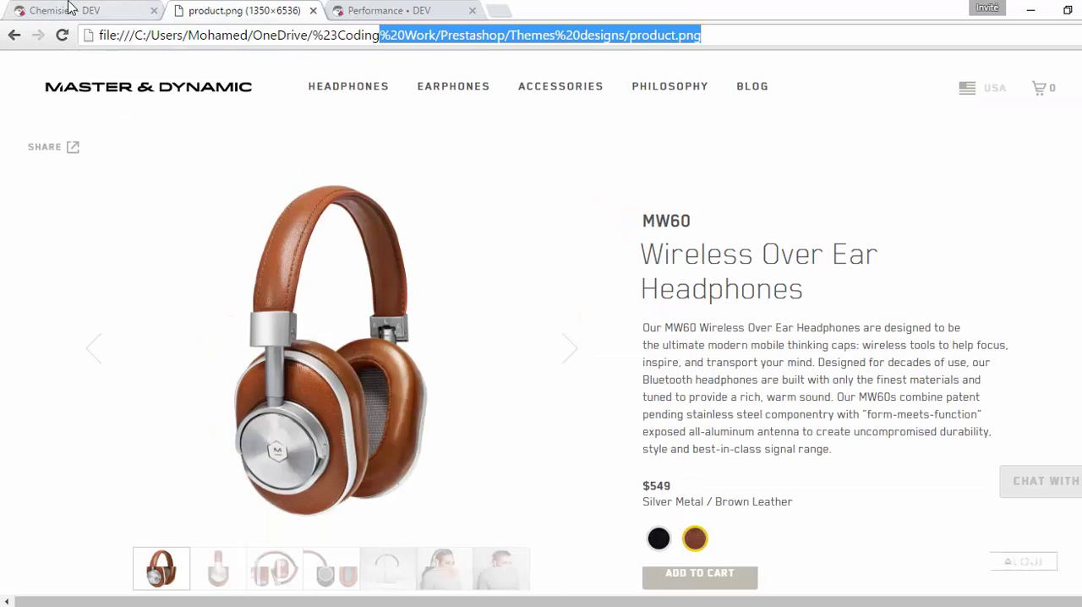
left_click(87, 8)
Add text-transform: uppercase to the .pb-center-column h1 rule in the Styles pane.
right_click(611, 242)
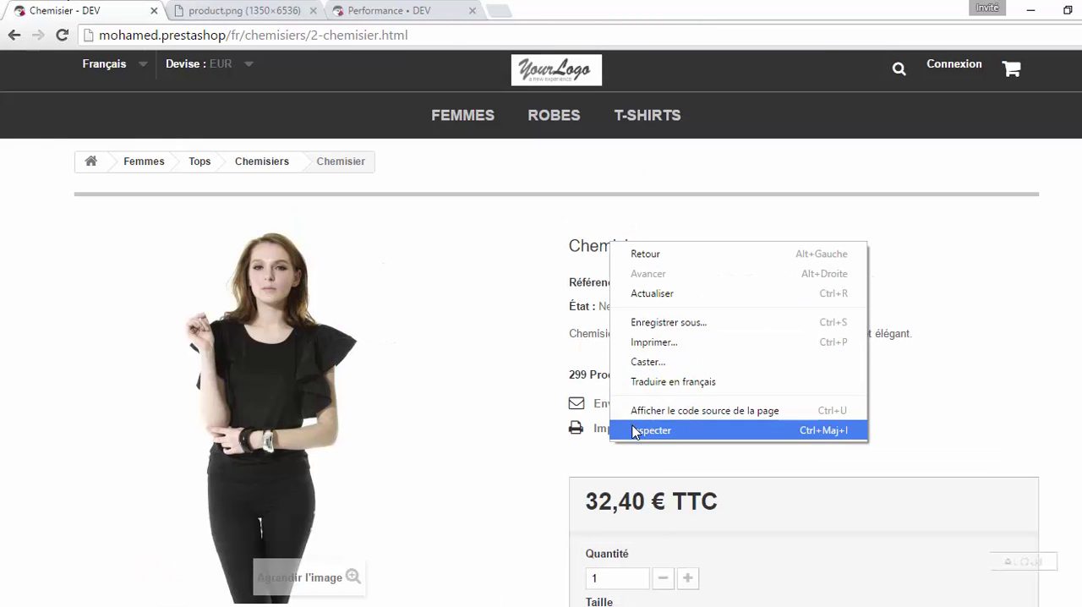
left_click(634, 430)
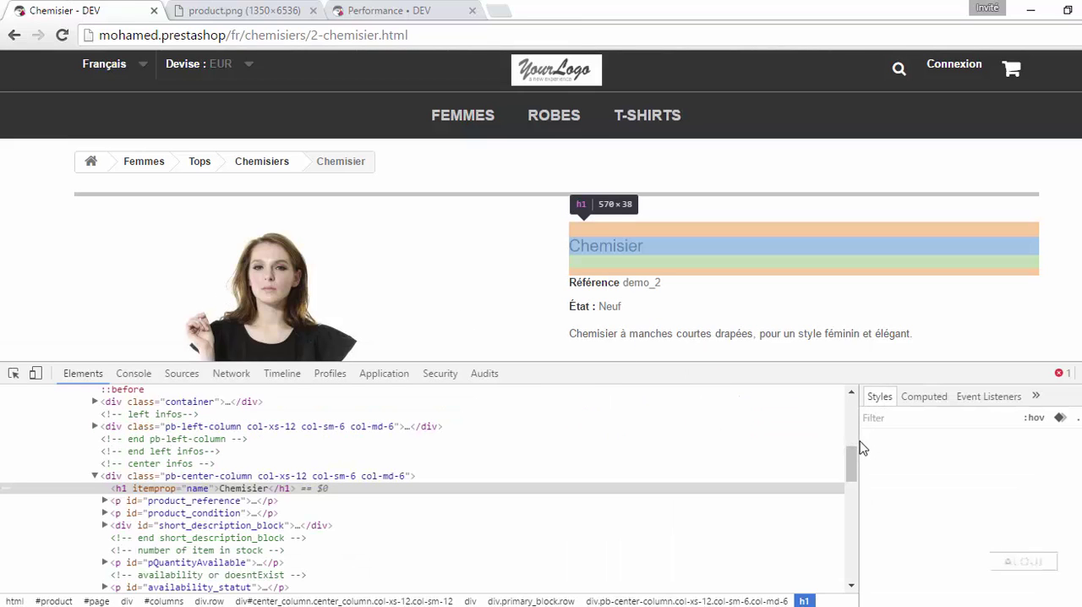
left_click_drag(859, 438, 756, 430)
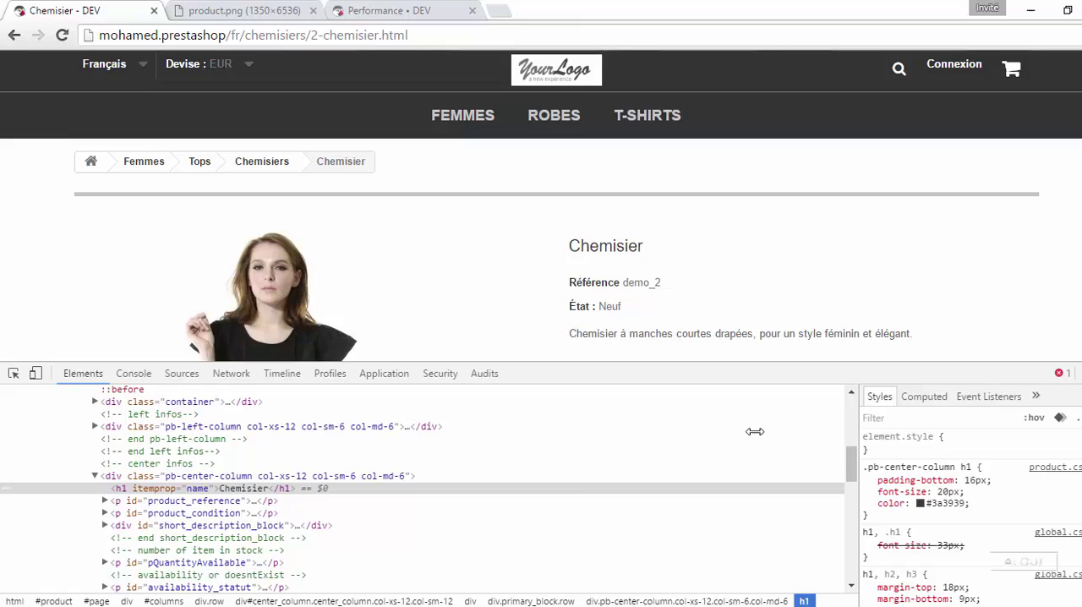
left_click(905, 521)
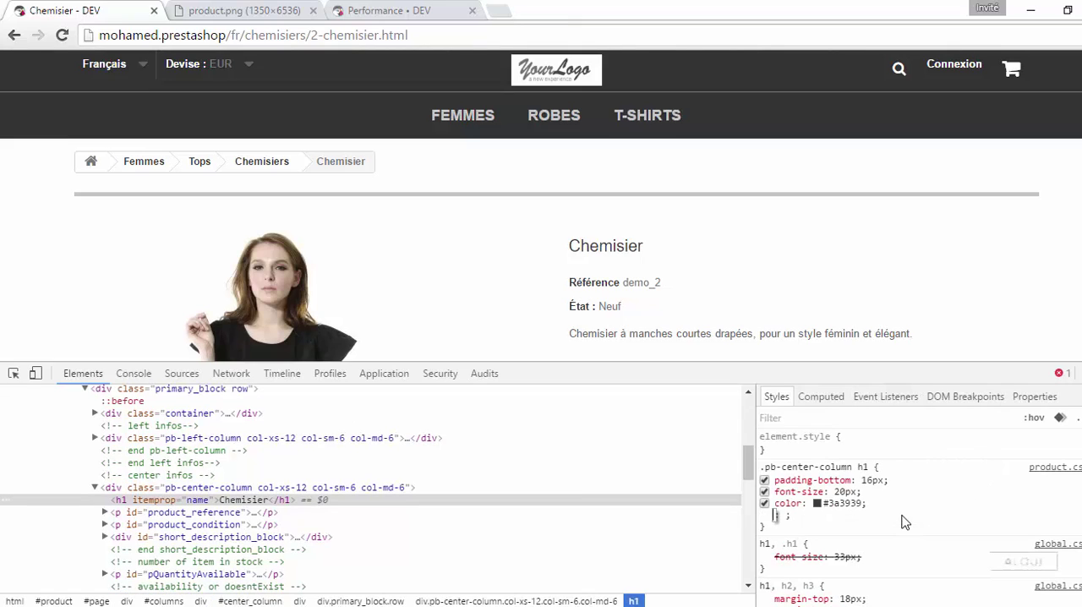
type("tex-tr:")
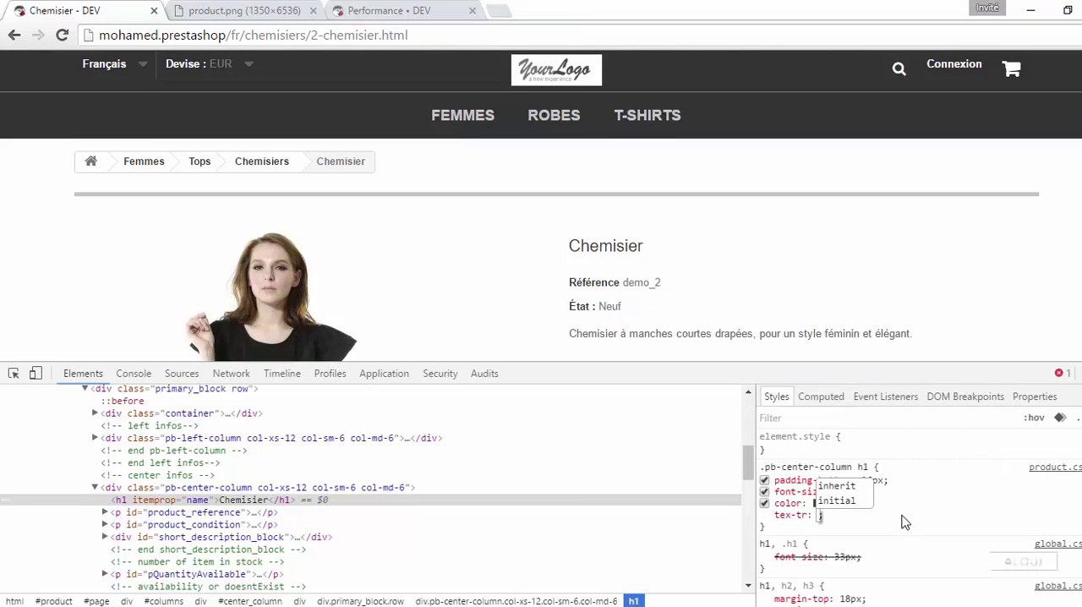
key("shift+Tab")
type("text-tr")
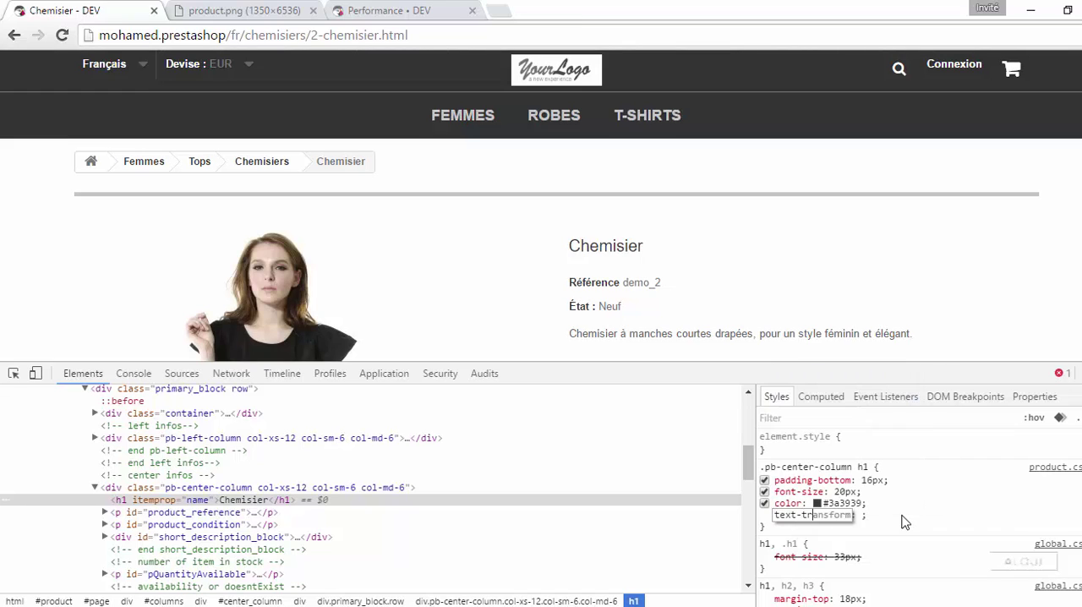
key("Tab")
type("upper")
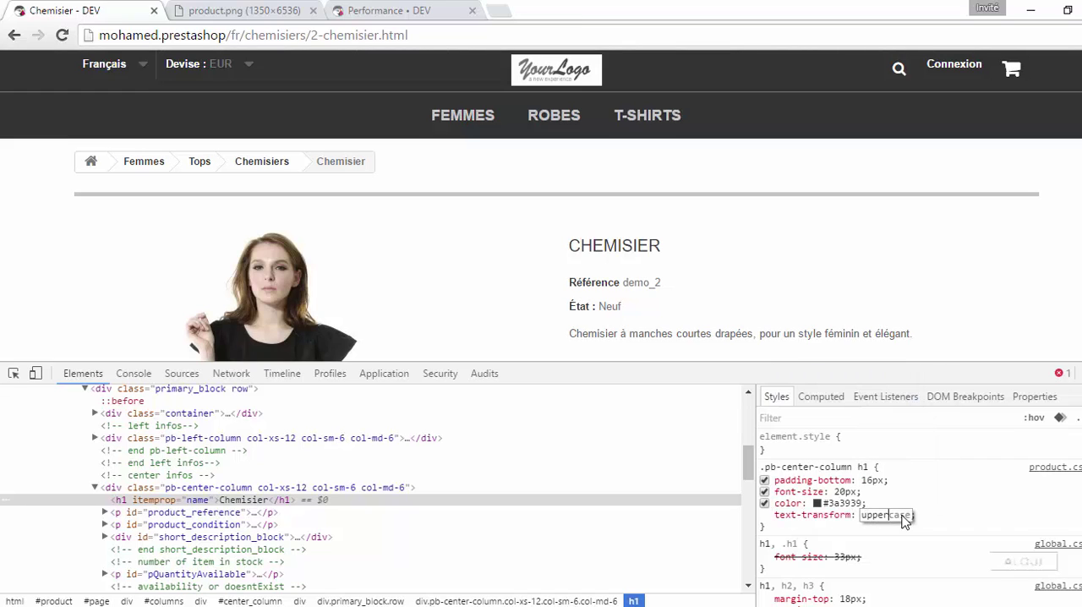
key("Return")
Compare the uppercase title with the headphone mockup and select the CHEMISIER heading.
left_click(233, 10)
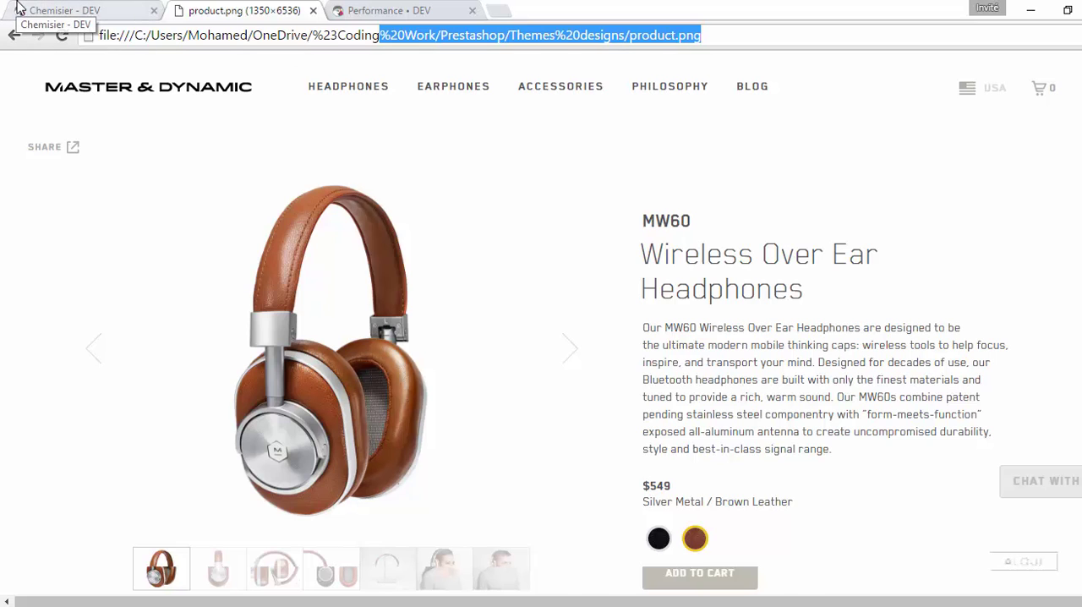
left_click(65, 10)
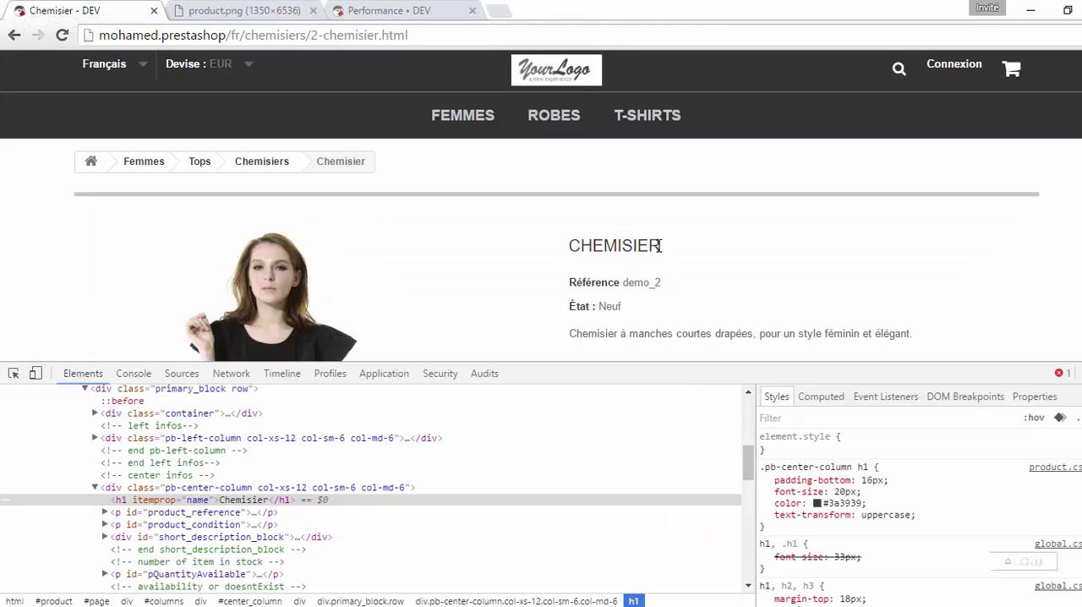
left_click_drag(662, 246, 578, 239)
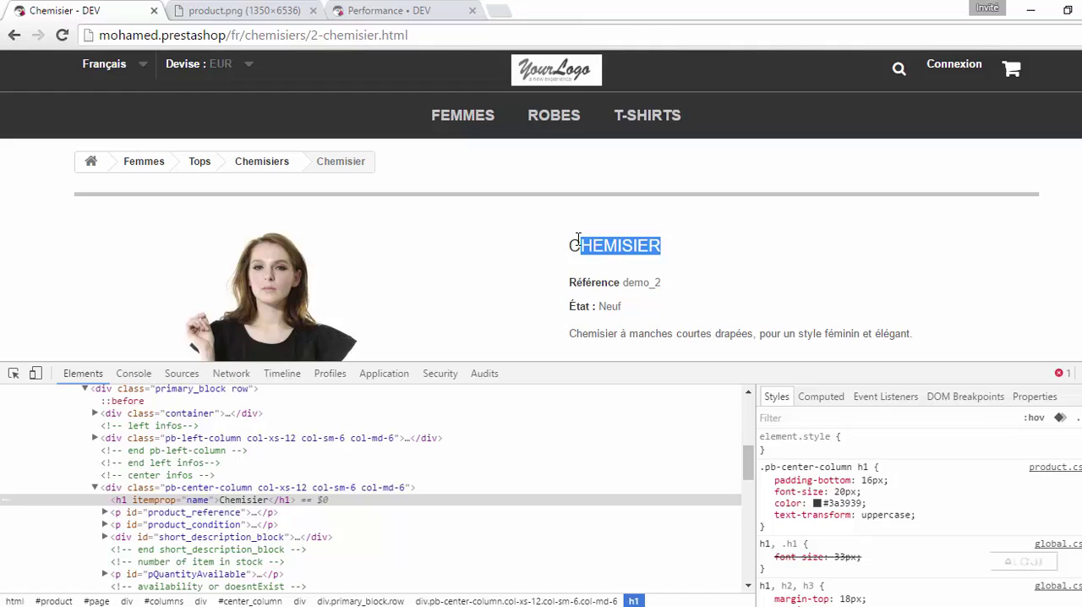
mouse_move(846, 497)
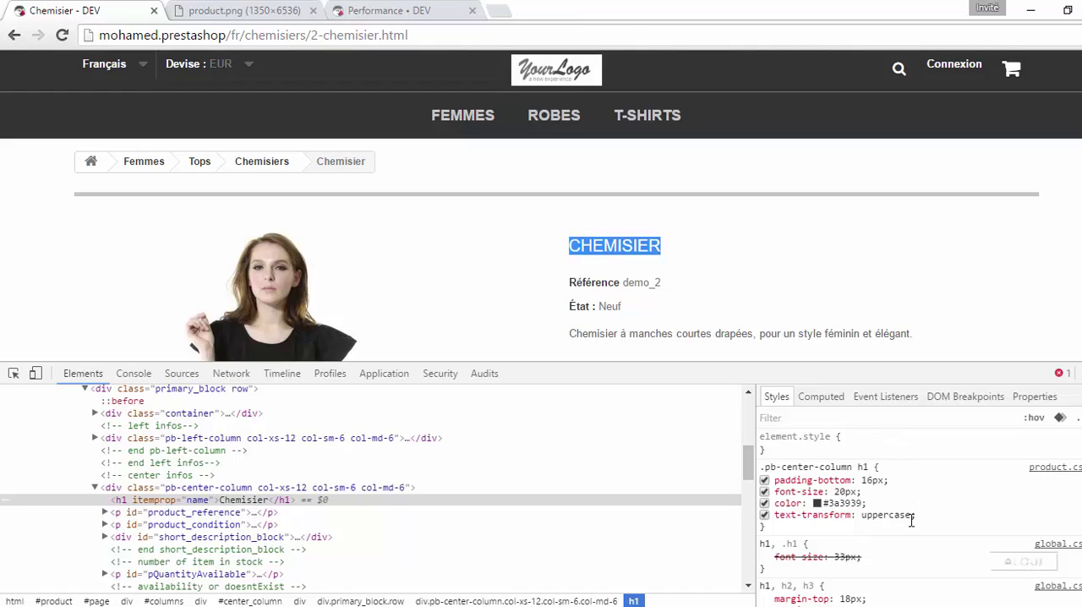
left_click(871, 528)
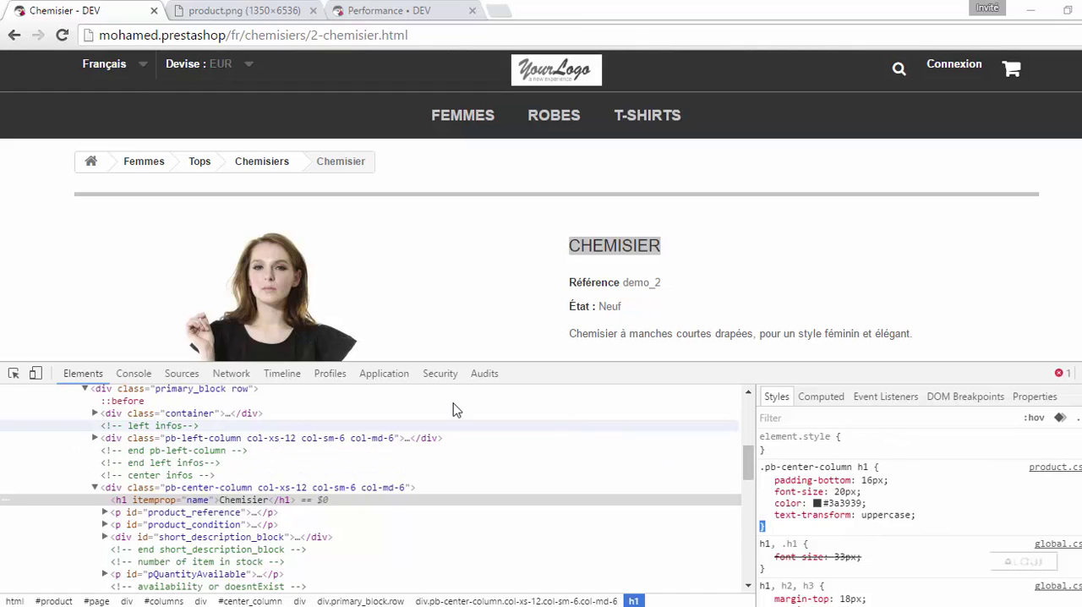
key("alt+Tab")
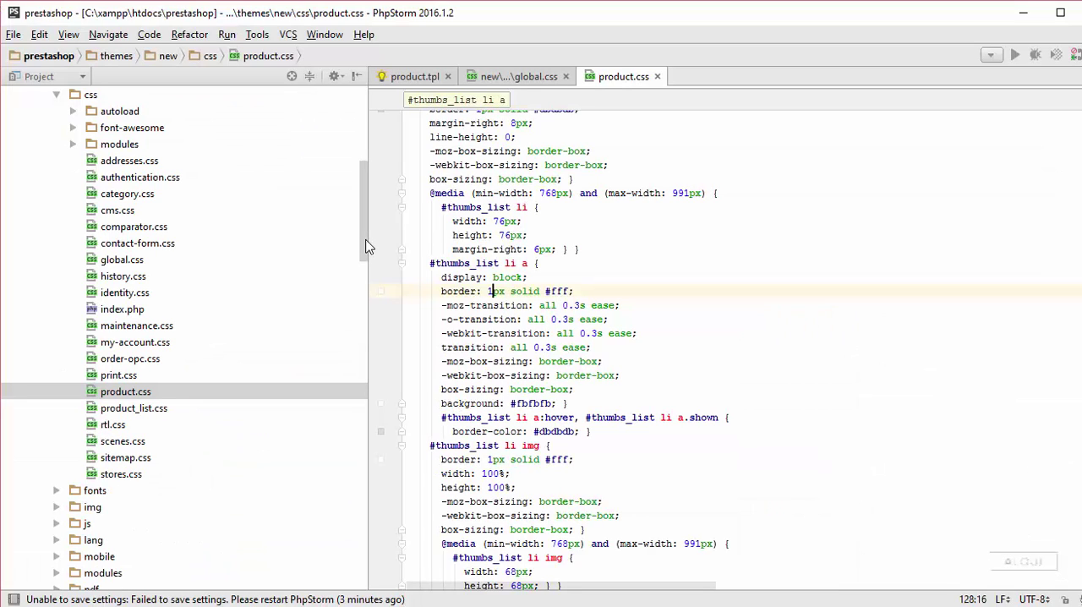
At line 315, add text-transform: uppercase; after color: #3a3939 using the tt abbreviation.
key("ctrl+g")
type("315")
key("Return")
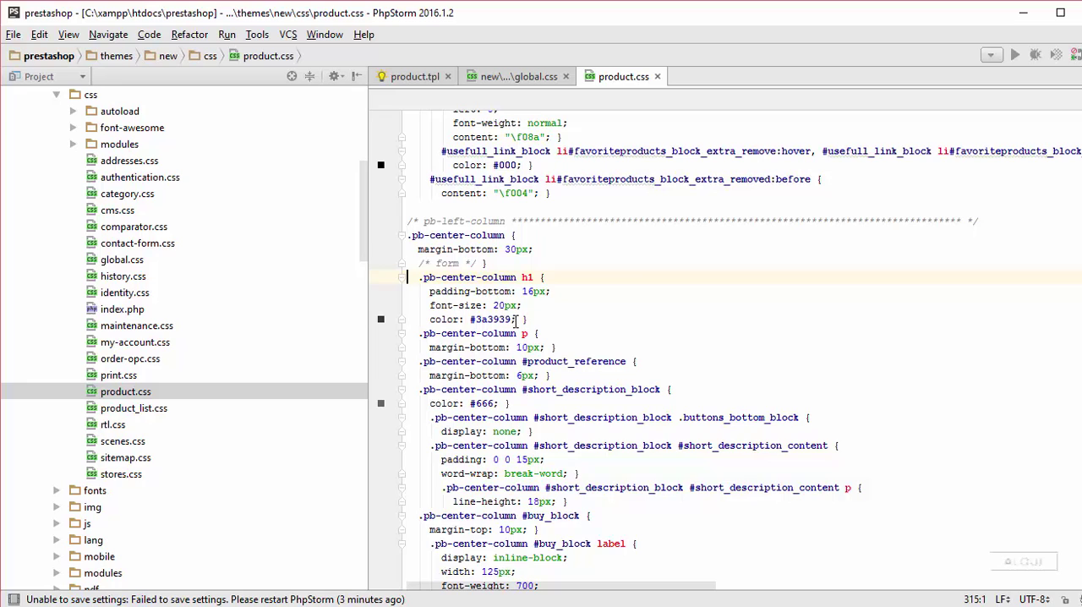
left_click(516, 322)
key("Return")
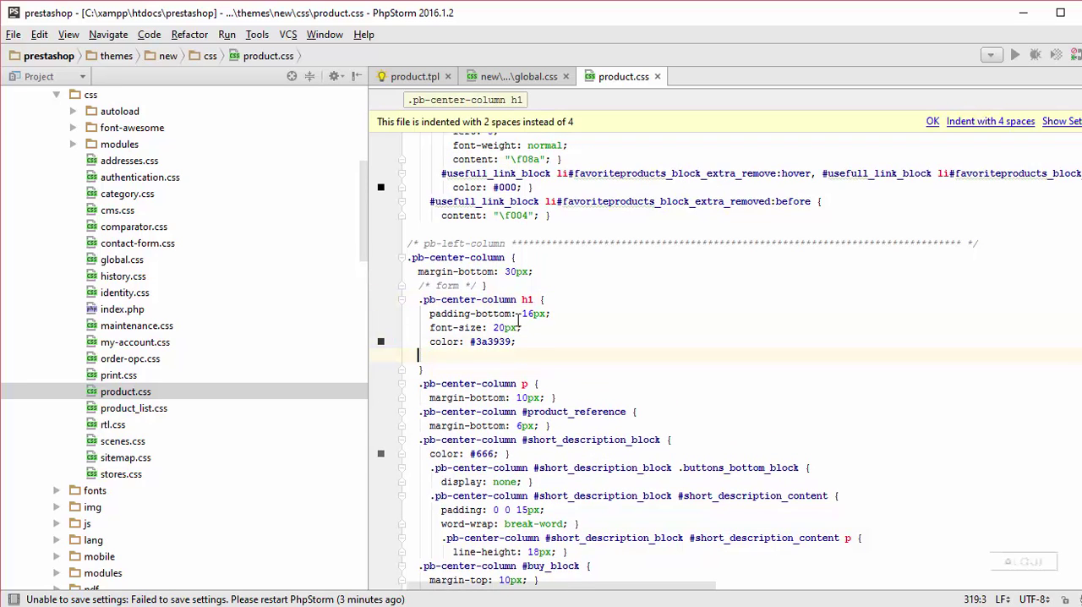
type("tt")
key("Tab")
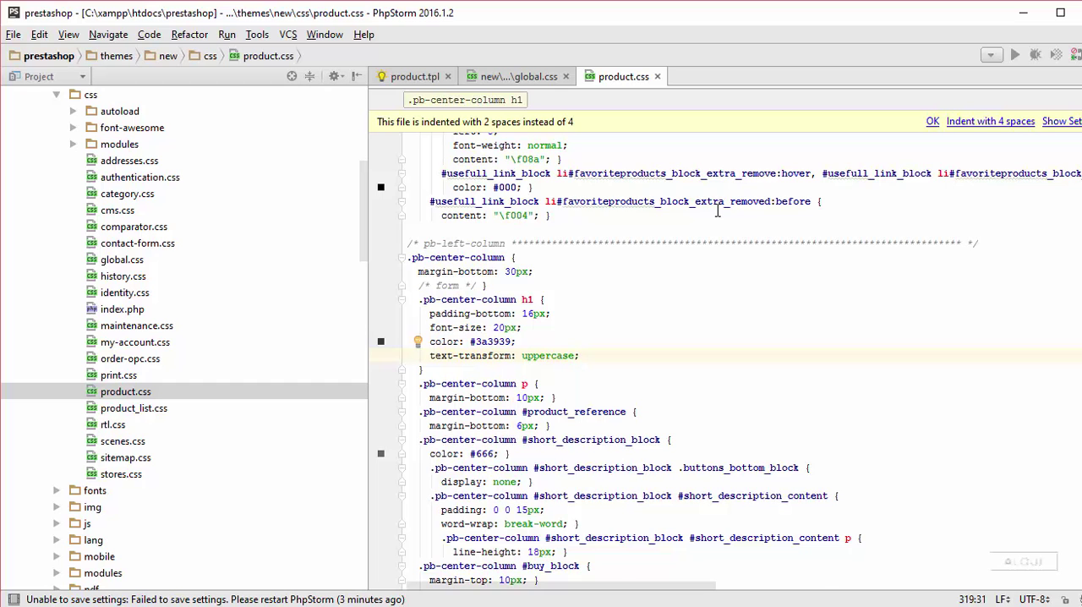
key("alt+Tab")
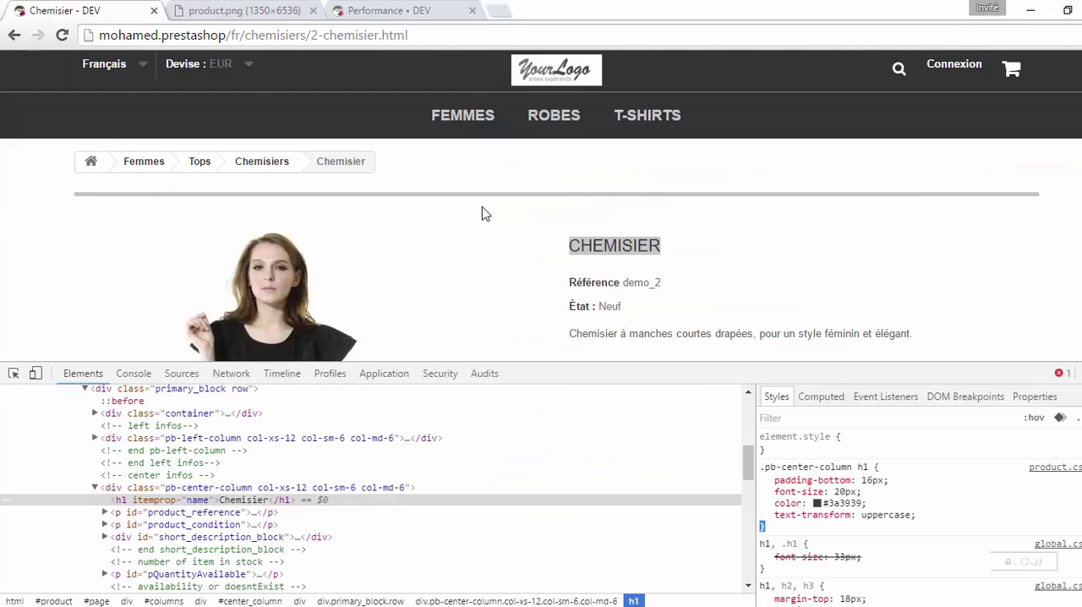
left_click(249, 10)
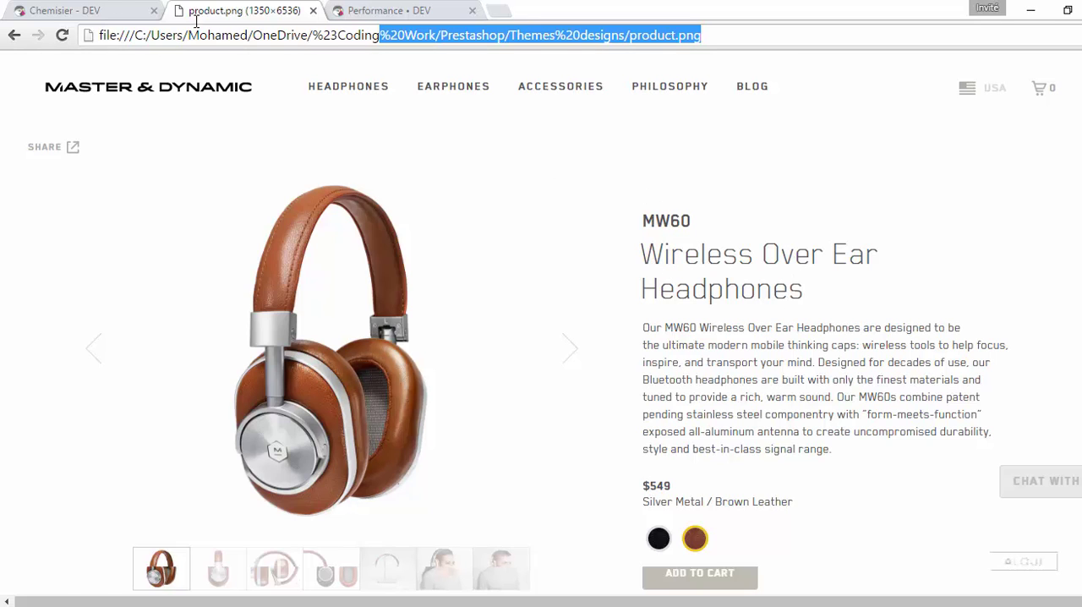
left_click(85, 10)
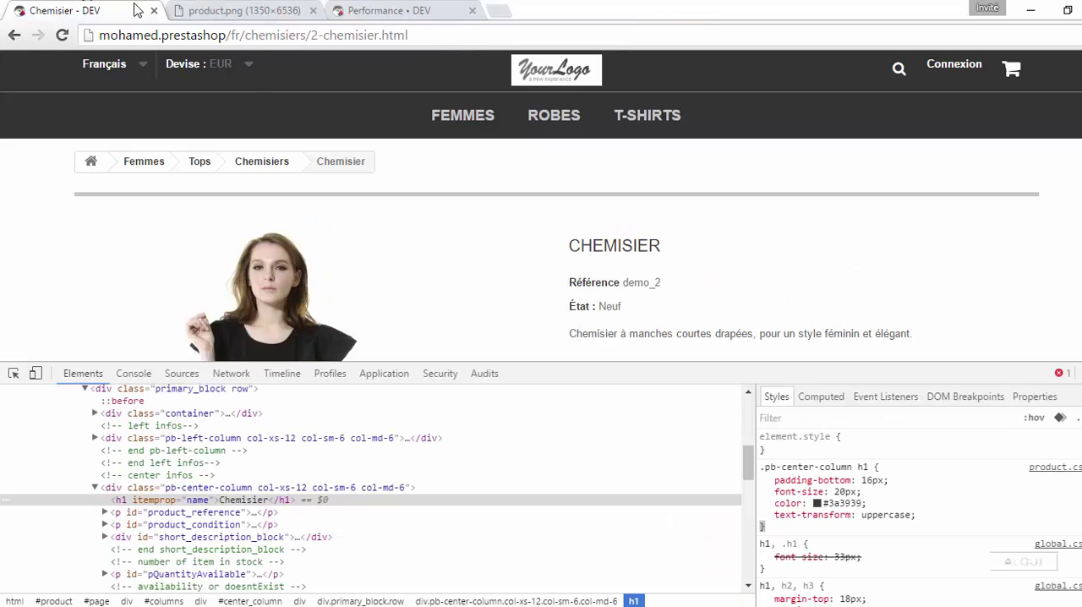
left_click(256, 9)
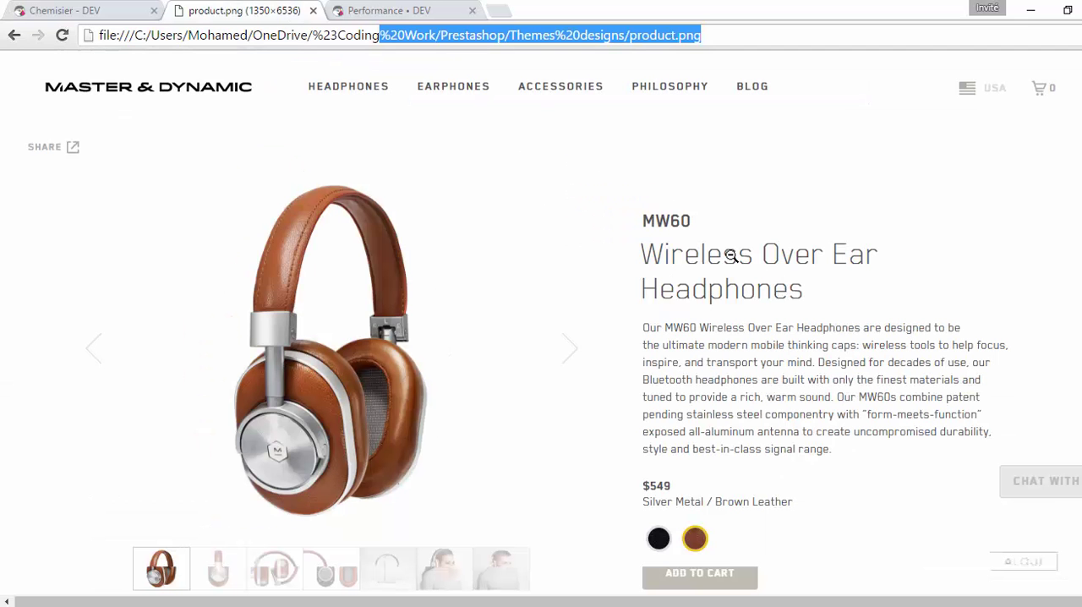
left_click(106, 10)
scroll(592, 241, "down", 1)
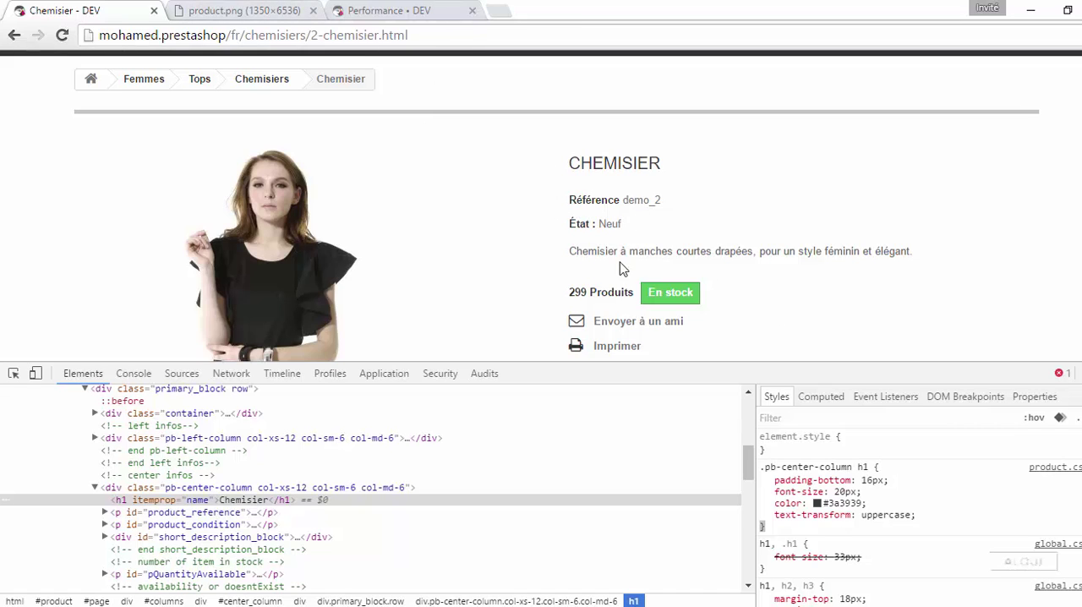
left_click_drag(612, 252, 782, 252)
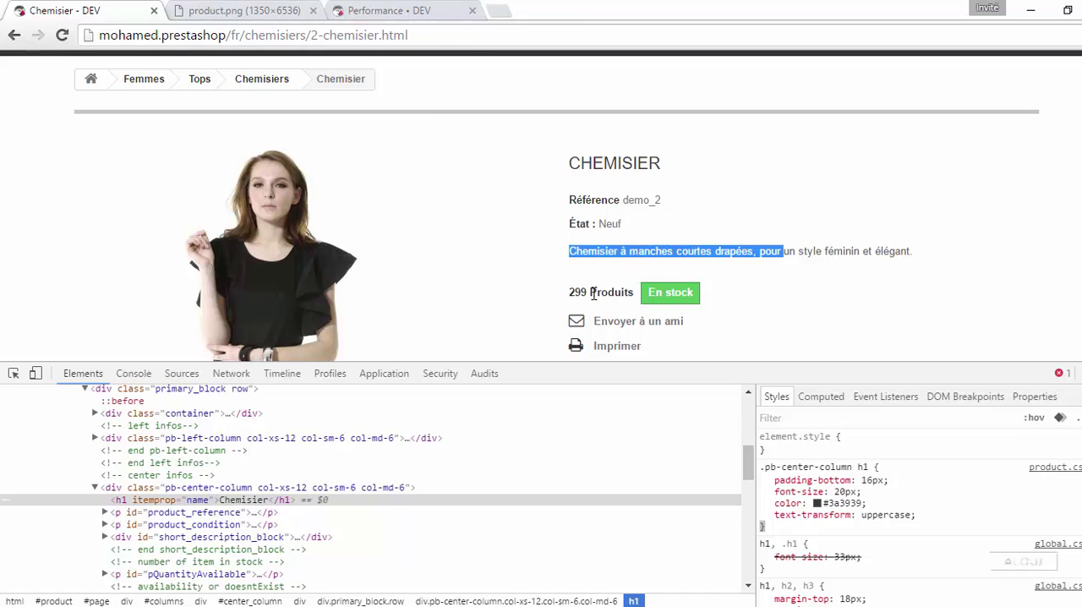
left_click(297, 8)
scroll(701, 345, "down", 2)
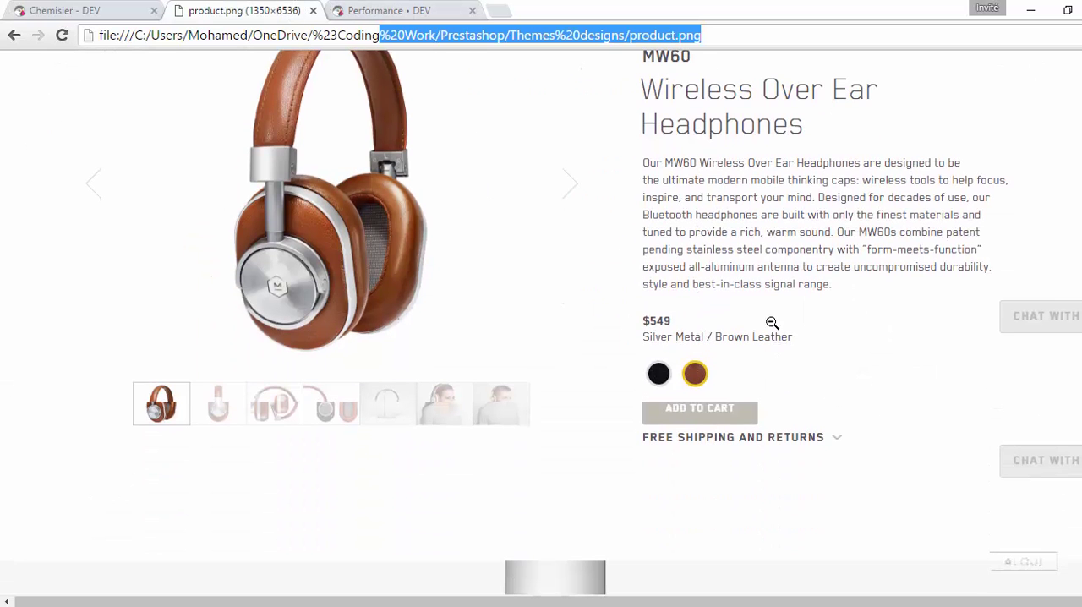
left_click(58, 10)
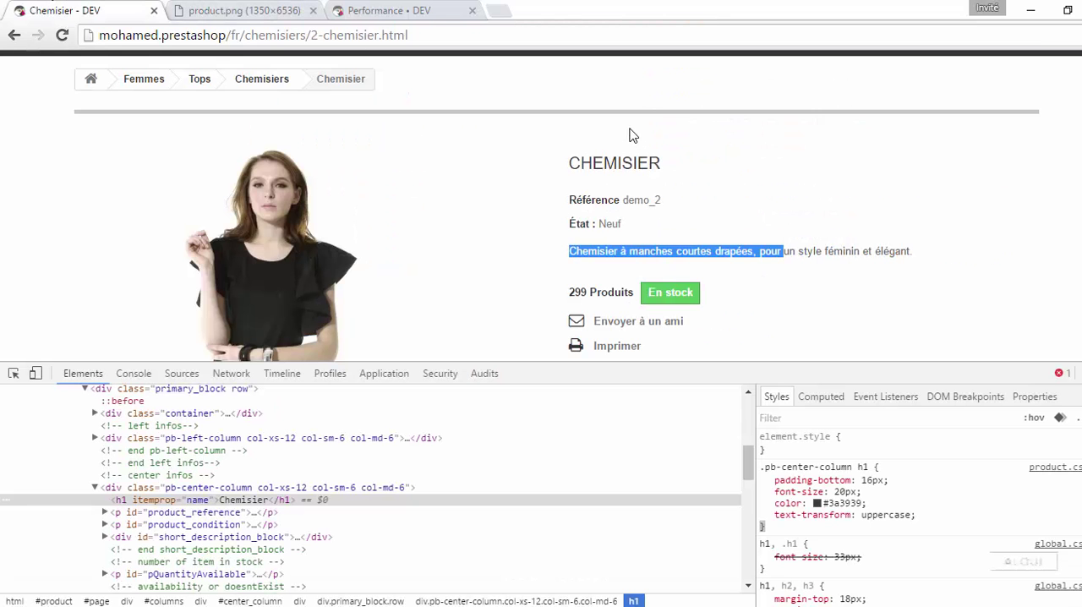
scroll(633, 136, "down", 2)
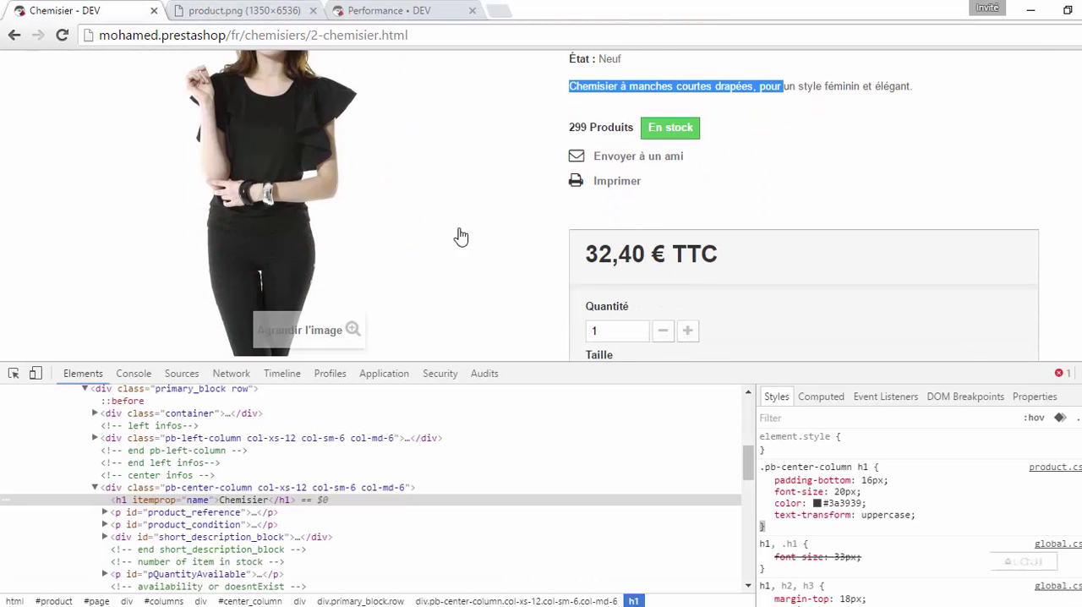
left_click(309, 8)
scroll(663, 168, "down", 1)
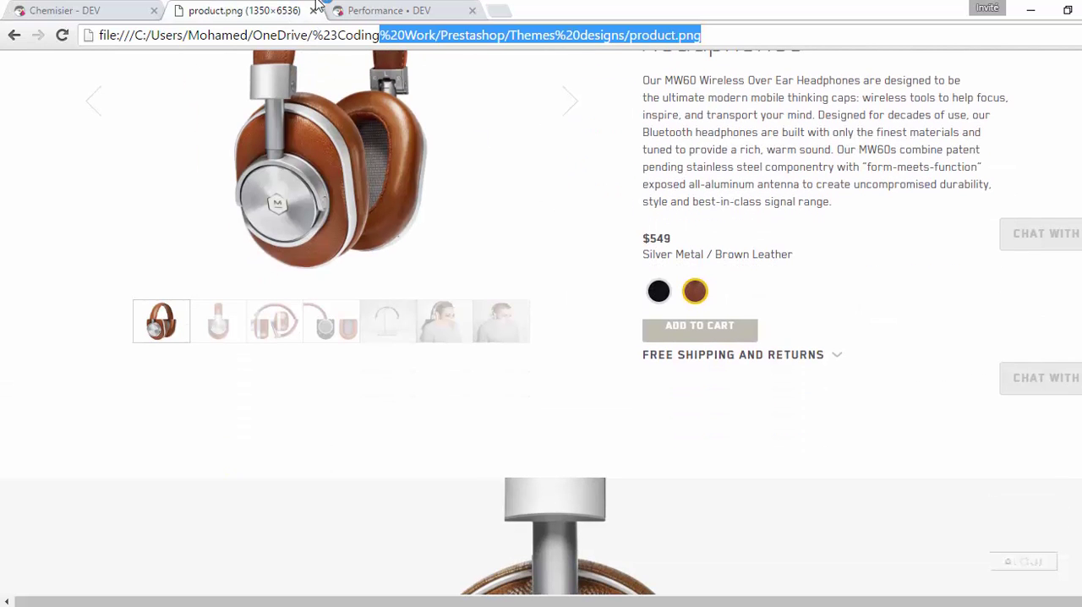
left_click(103, 9)
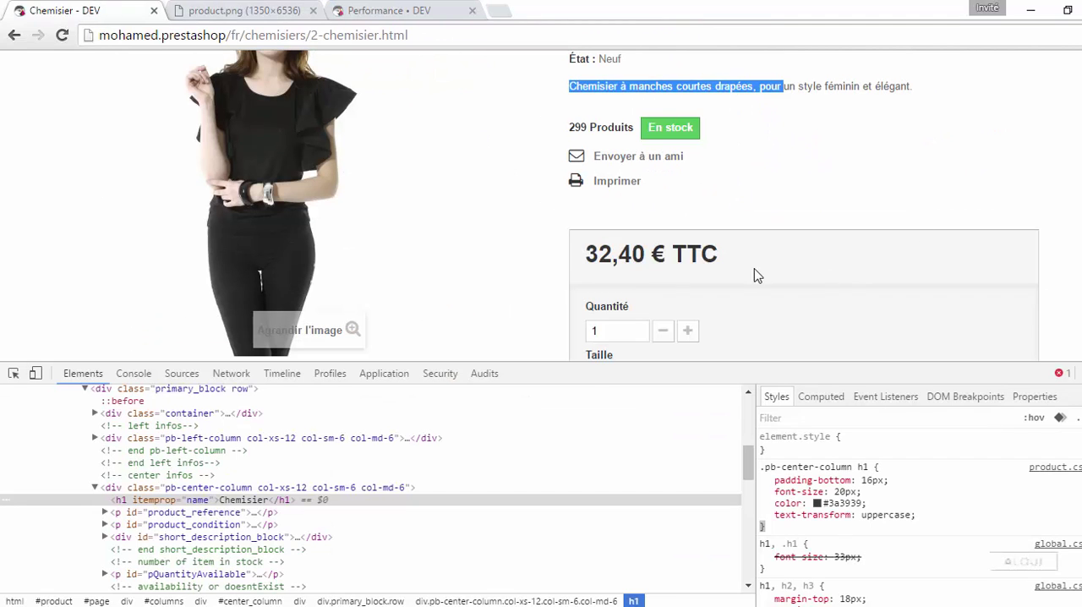